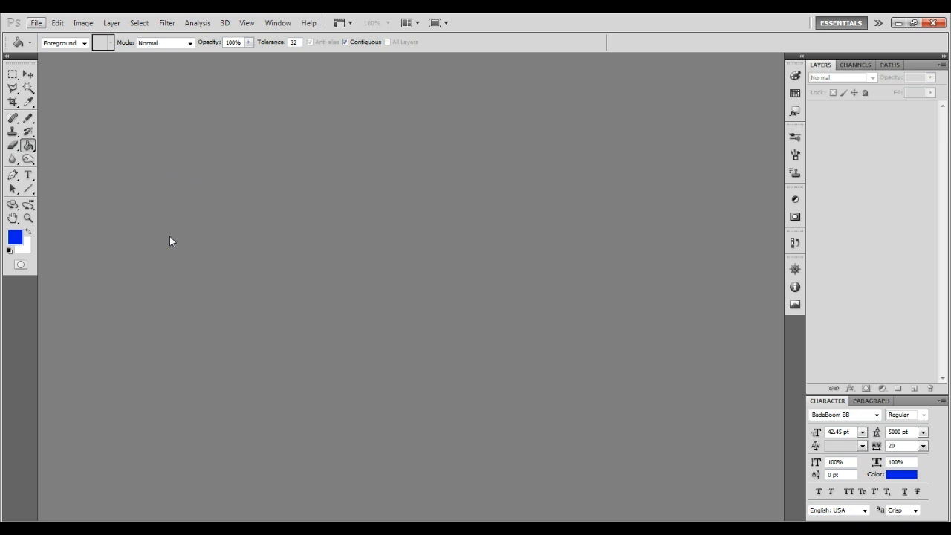
Create a 1280 × 720 pixel RGB document at 300 pixels/inch with transparent background contents
left_click(36, 23)
left_click(49, 39)
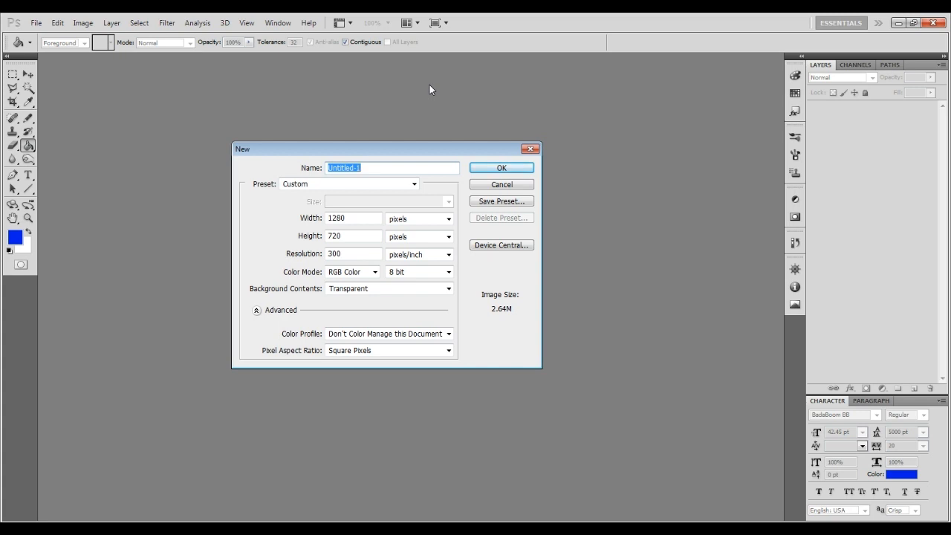
mouse_move(403, 150)
left_mouse_down()
mouse_move(384, 146)
mouse_move(422, 157)
mouse_move(402, 156)
left_mouse_up()
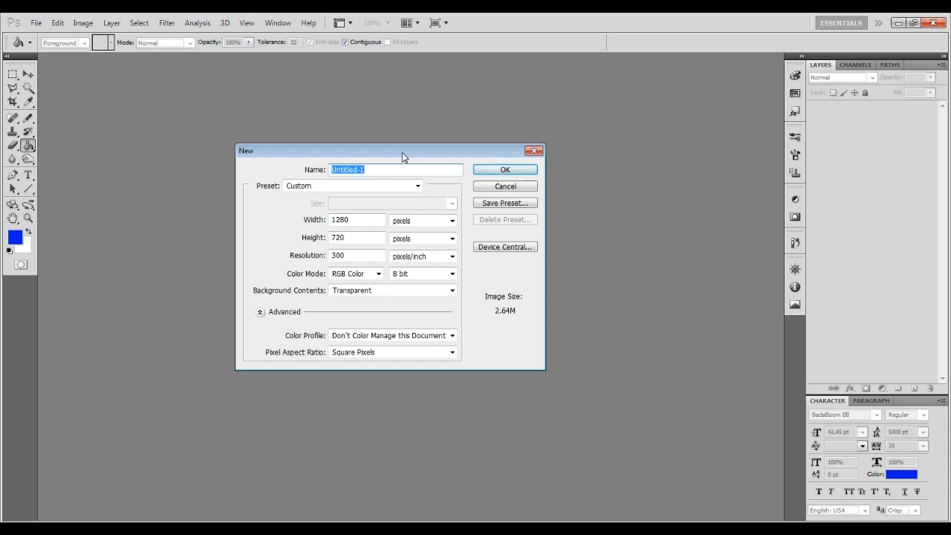
key("Tab")
left_click(355, 220)
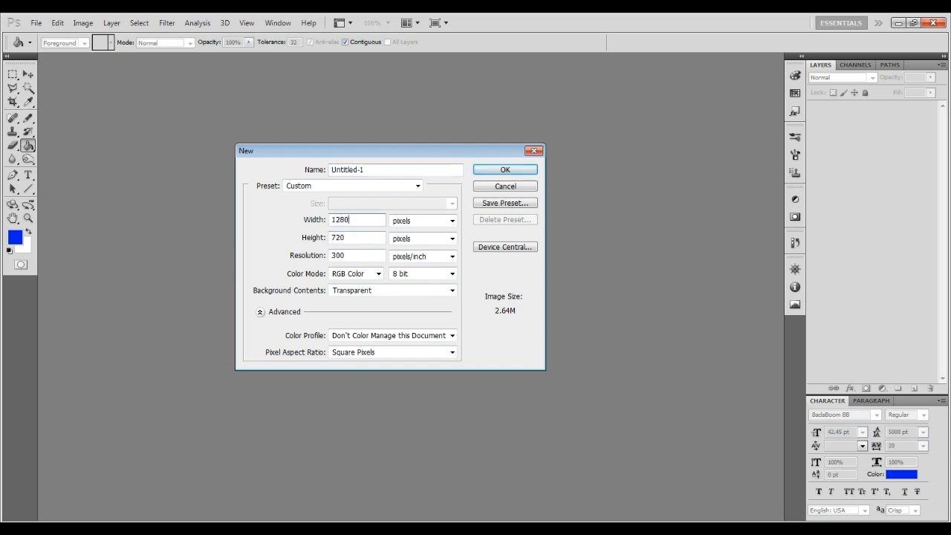
left_click_drag(281, 154, 250, 130)
left_click_drag(321, 197, 258, 199)
left_click_drag(320, 214, 286, 216)
left_click(319, 215)
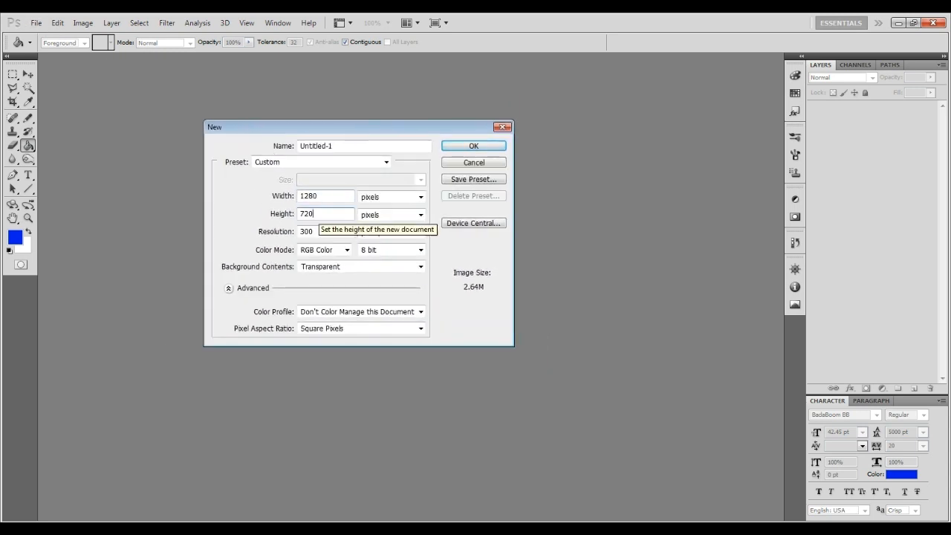
left_click_drag(323, 198, 287, 195)
left_click_drag(328, 232, 300, 232)
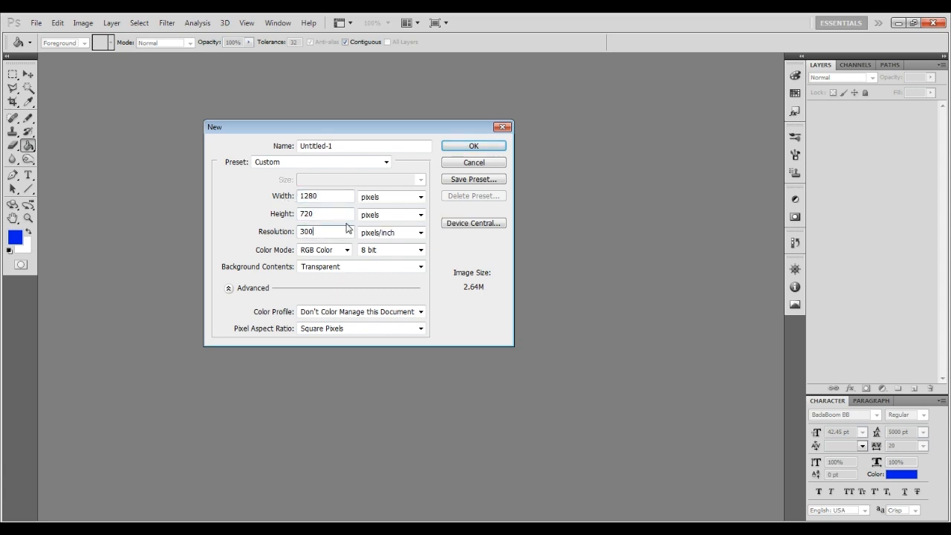
left_click(456, 148)
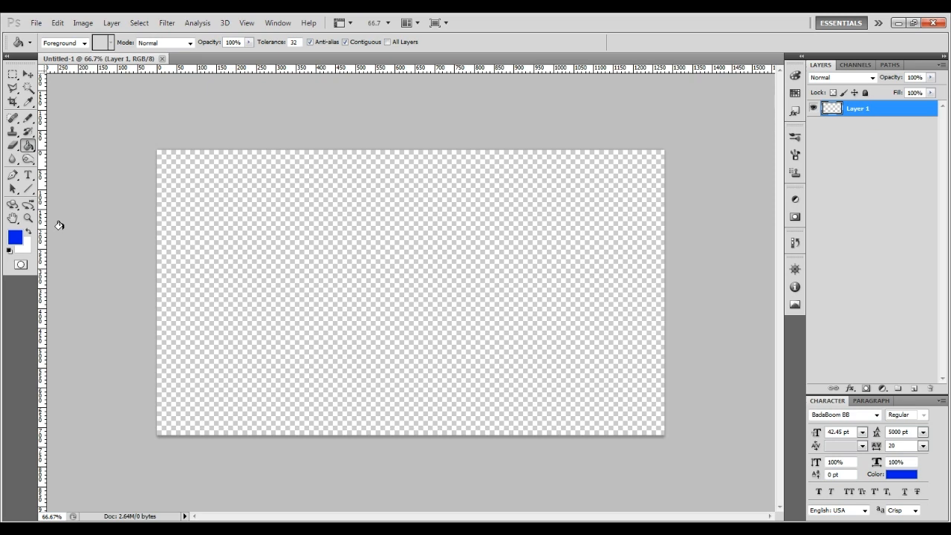
Set the foreground color to bright purple (#ad00fe) and fill the empty layer with it using the Paint Bucket
left_click(17, 241)
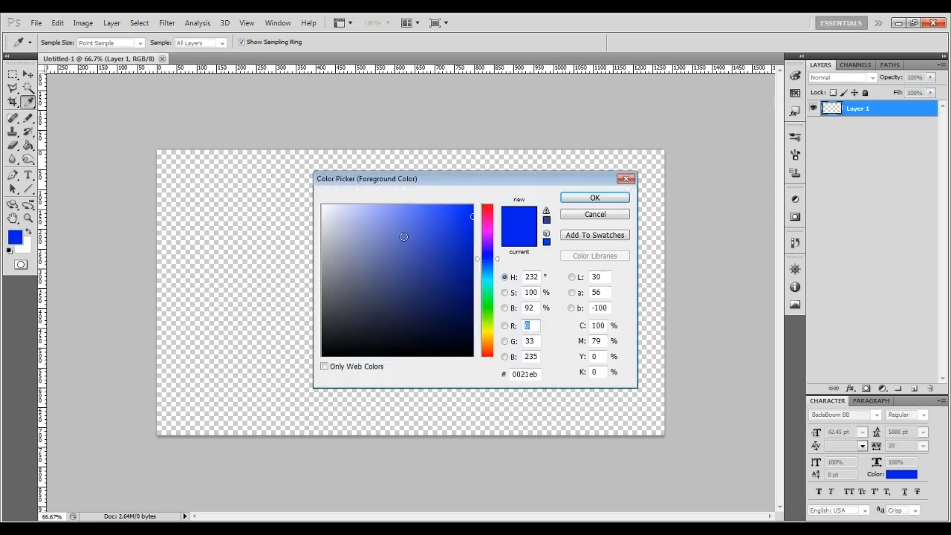
left_click_drag(494, 258, 477, 203)
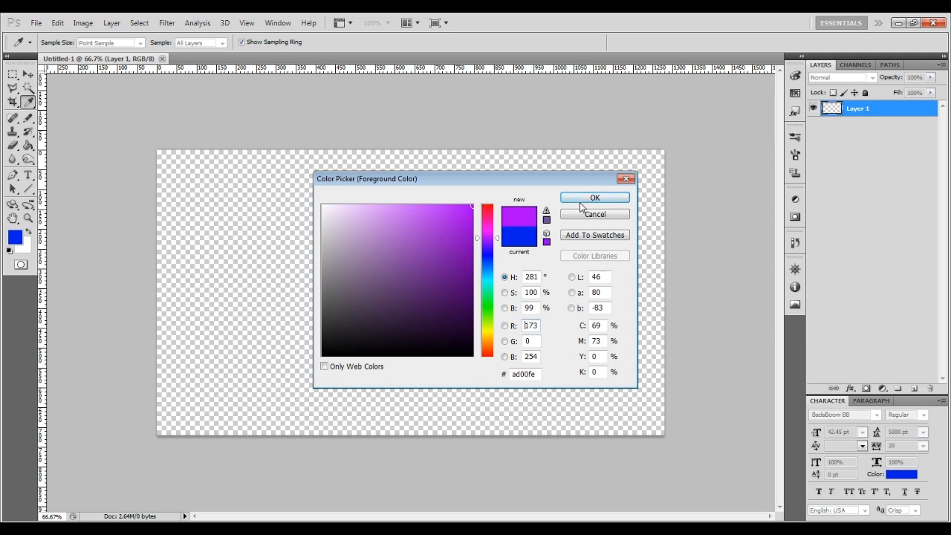
left_click(589, 198)
key("g")
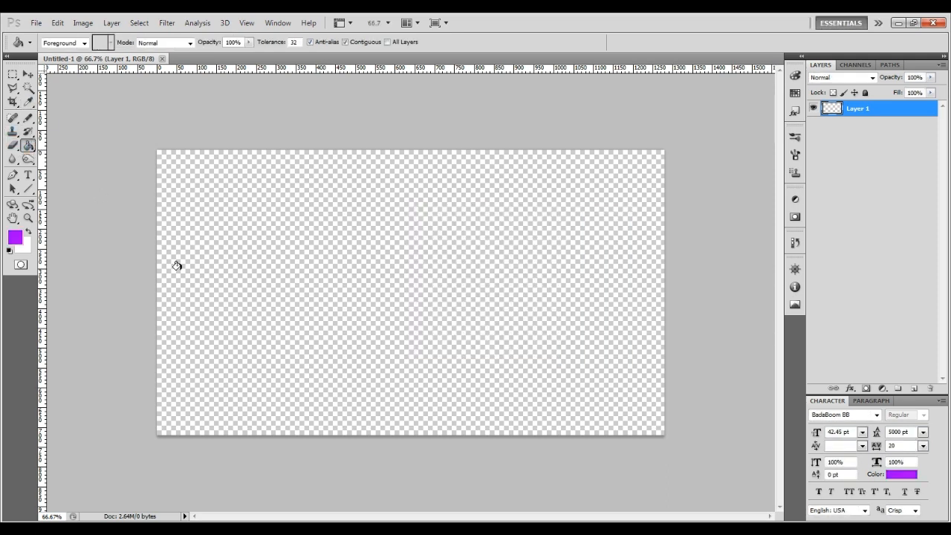
left_click(355, 333)
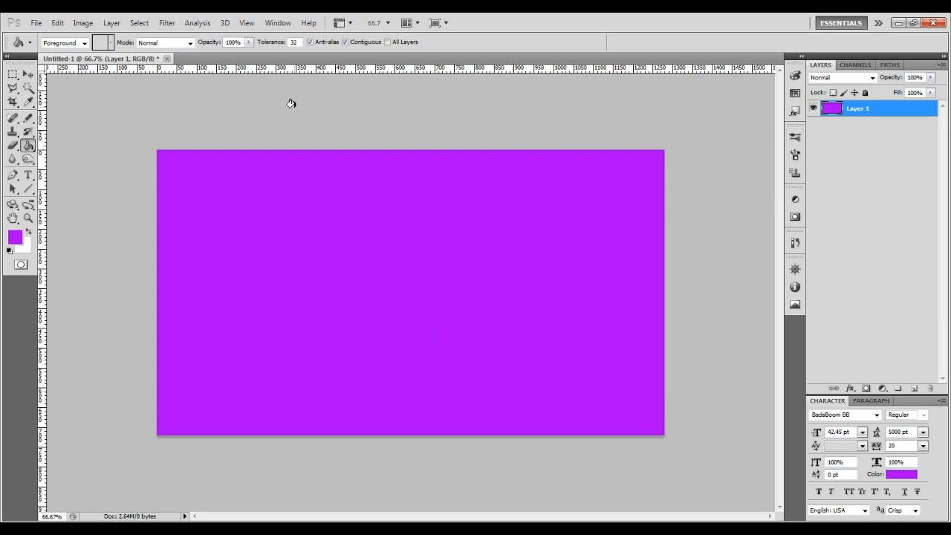
Place the image grunge.jpg from the Pictures library into the document
left_click(35, 23)
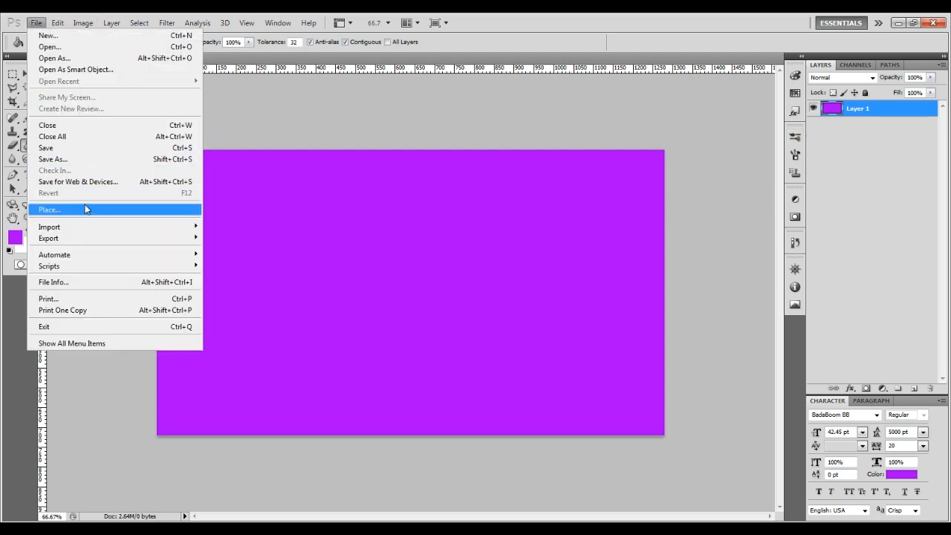
left_click(85, 208)
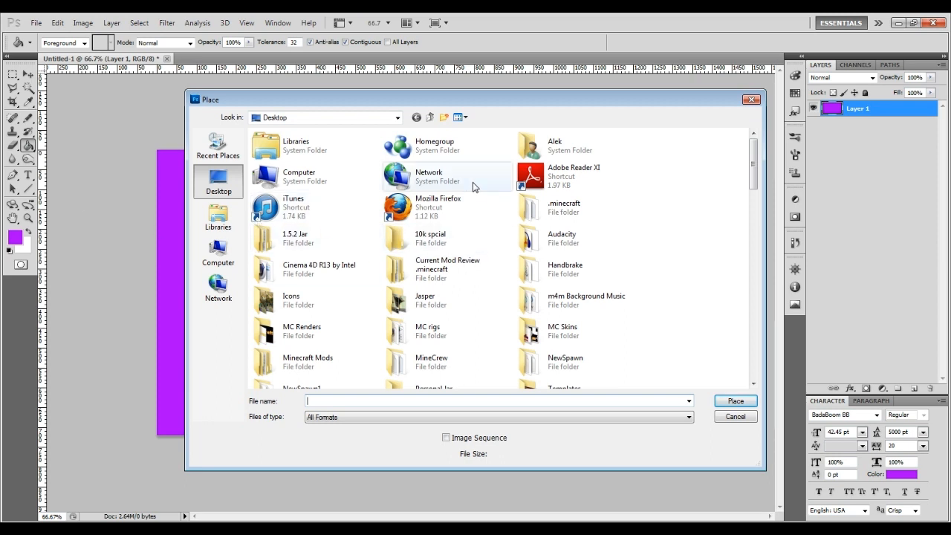
left_click(220, 217)
double_click(577, 146)
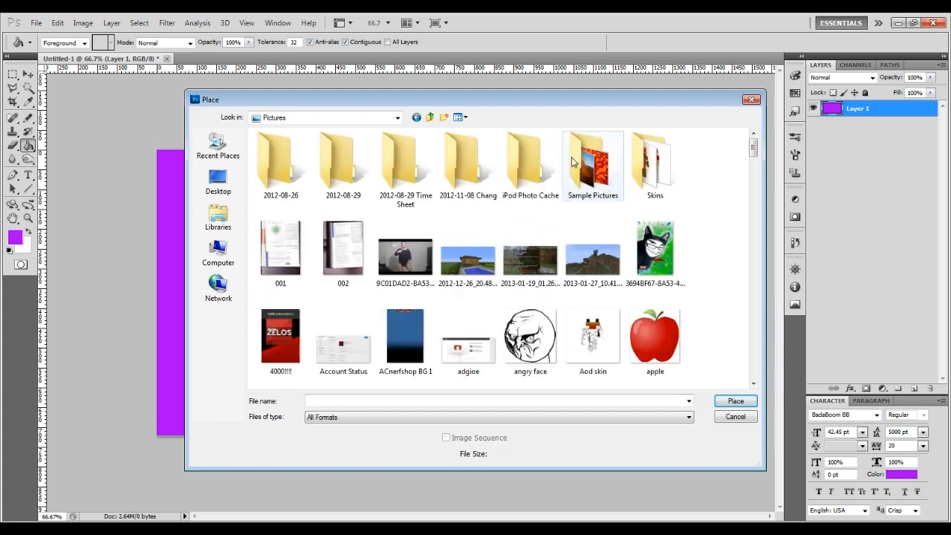
left_click(334, 401)
type("gr")
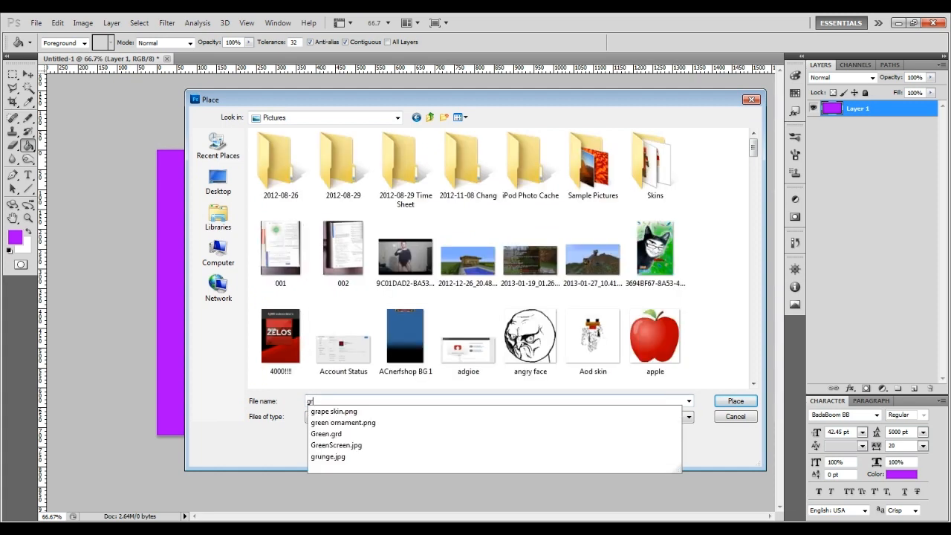
left_click(339, 457)
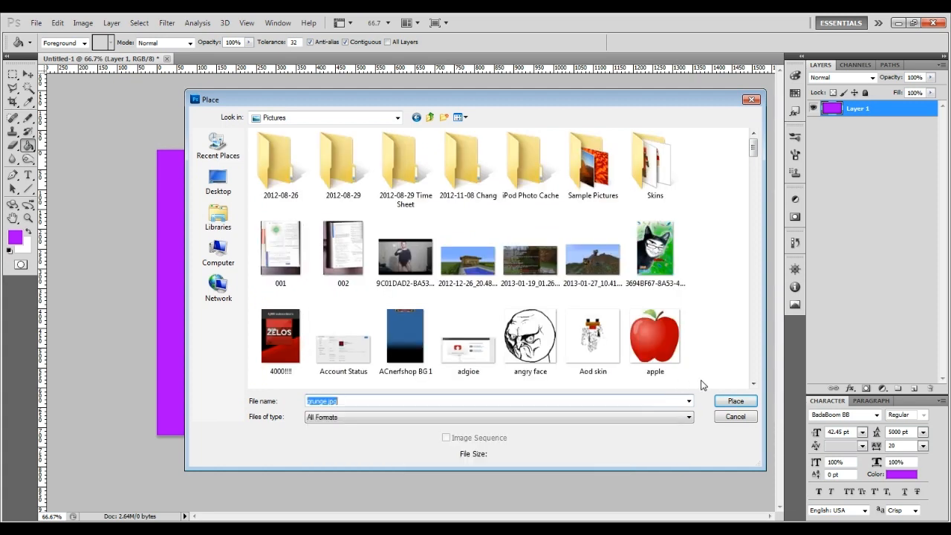
left_click(735, 401)
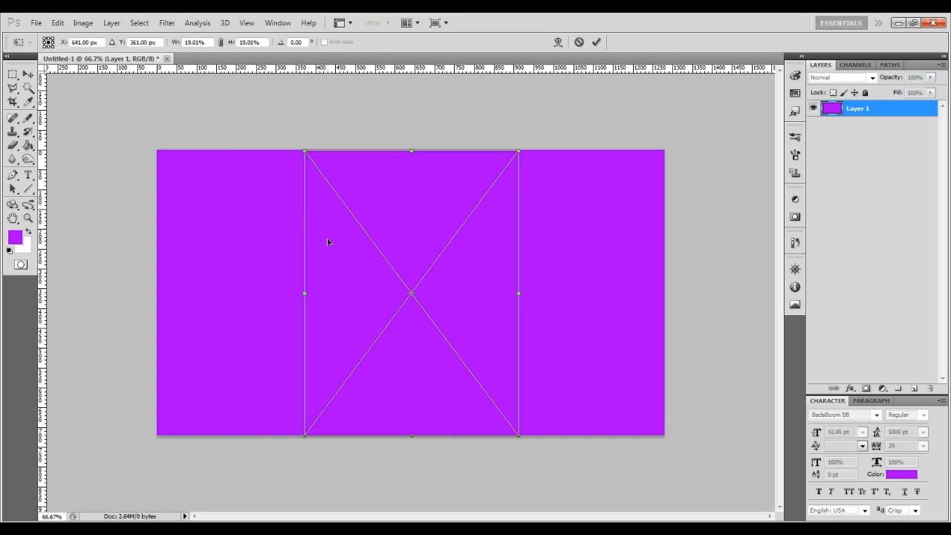
Stretch the placed grunge texture sideways so it covers the whole canvas, and apply the transformation
left_click_drag(296, 284, 162, 283)
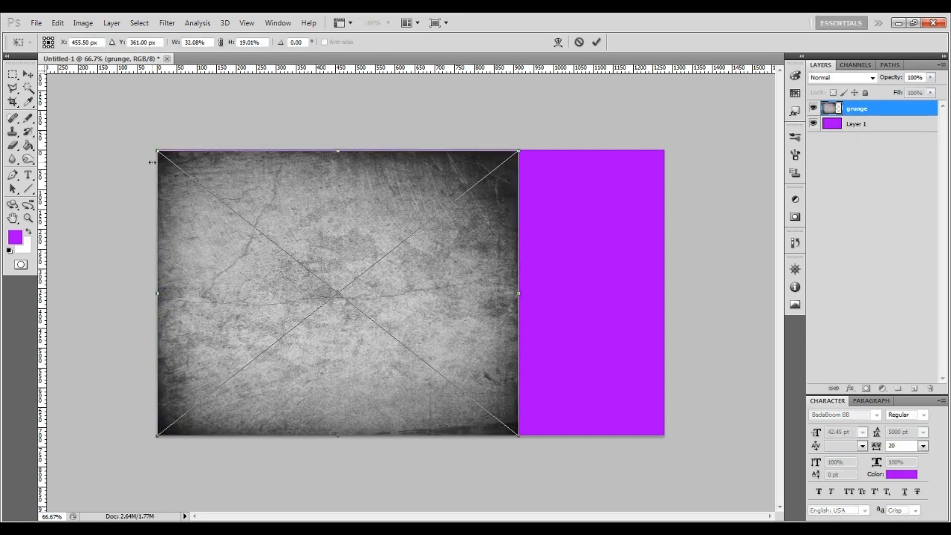
left_click_drag(152, 148, 152, 146)
left_click_drag(519, 292, 665, 290)
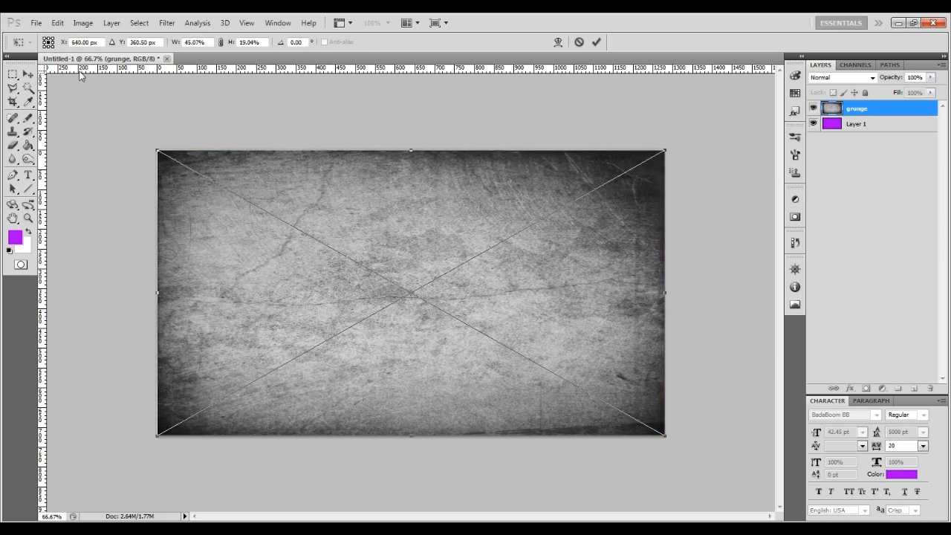
left_click(28, 75)
left_click(415, 299)
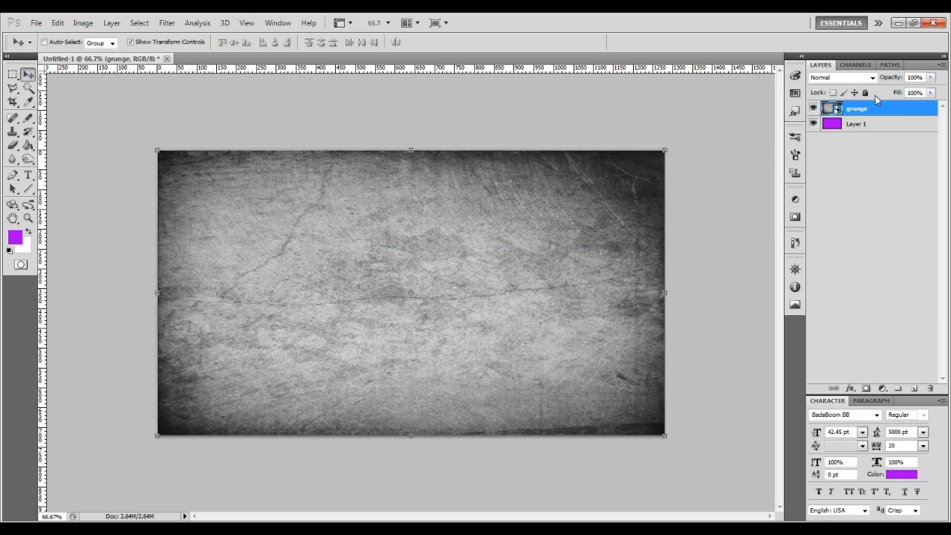
Rasterize the grunge layer and set its blend mode to Multiply over the purple layer
right_click(882, 111)
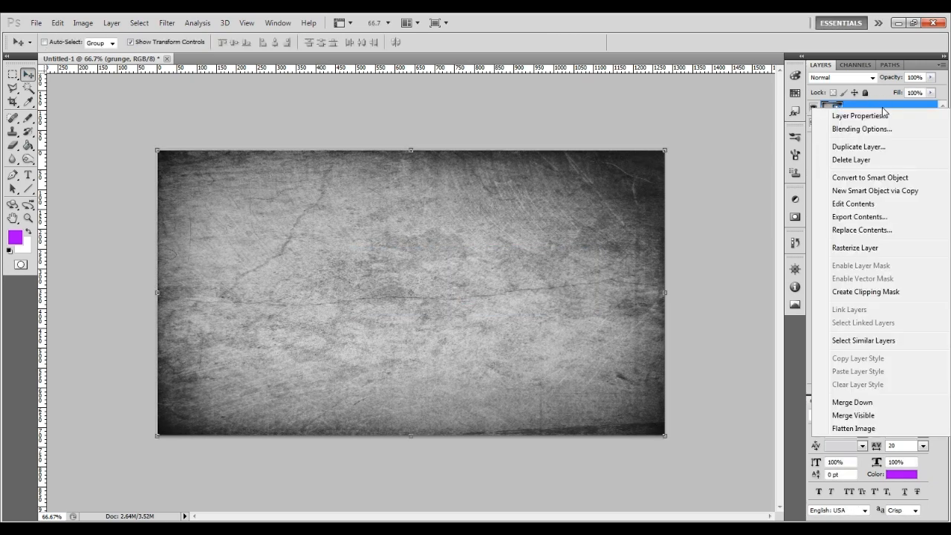
left_click(871, 252)
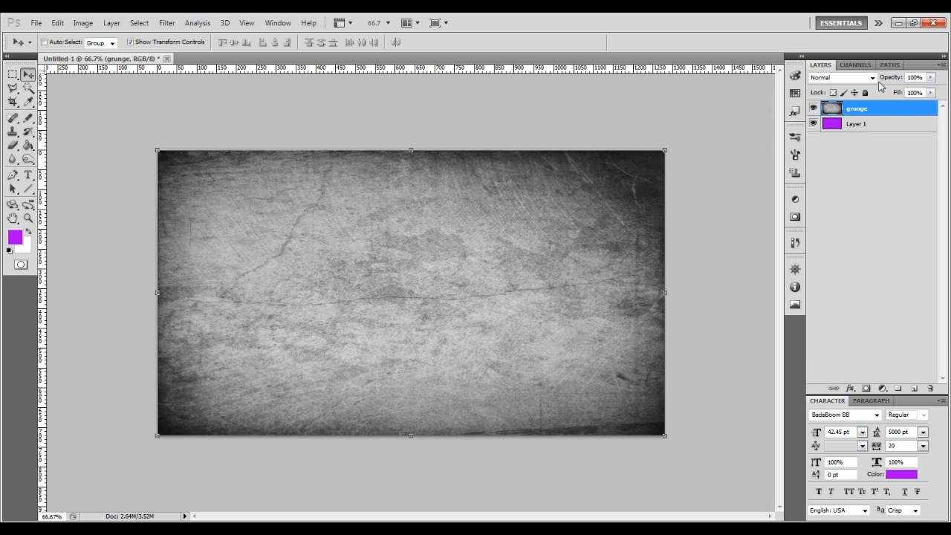
left_click(885, 124)
left_click(886, 112)
left_click(874, 77)
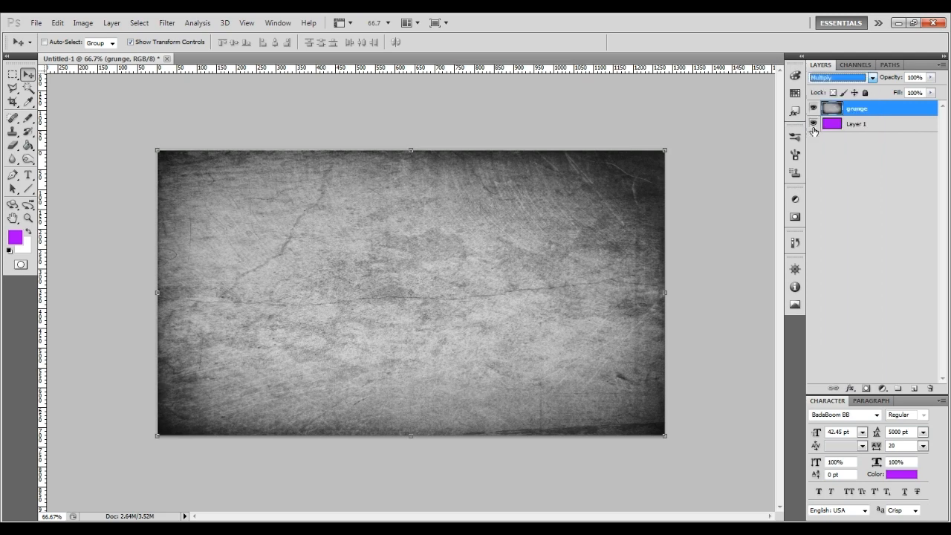
left_click(822, 128)
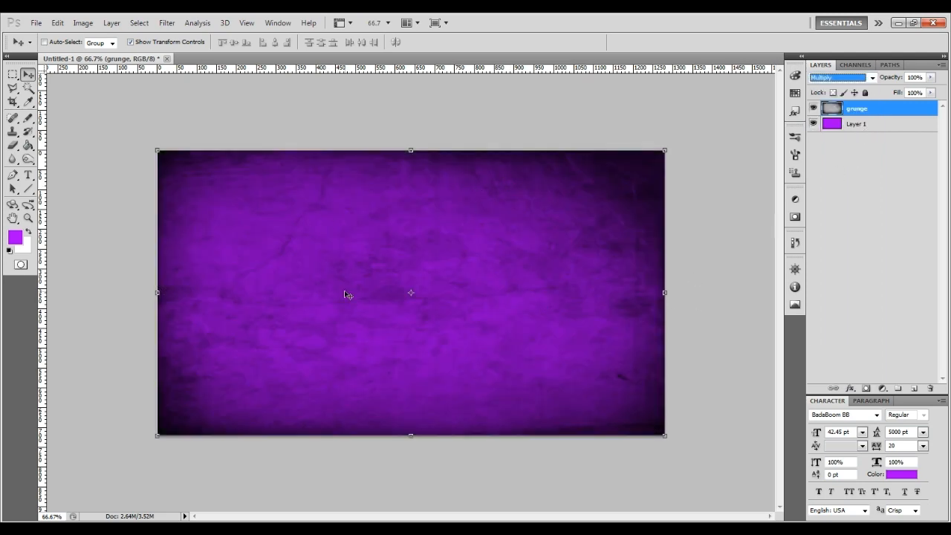
Place The_Minecraft_Logo.png from the pictures folder into the document
left_click(36, 22)
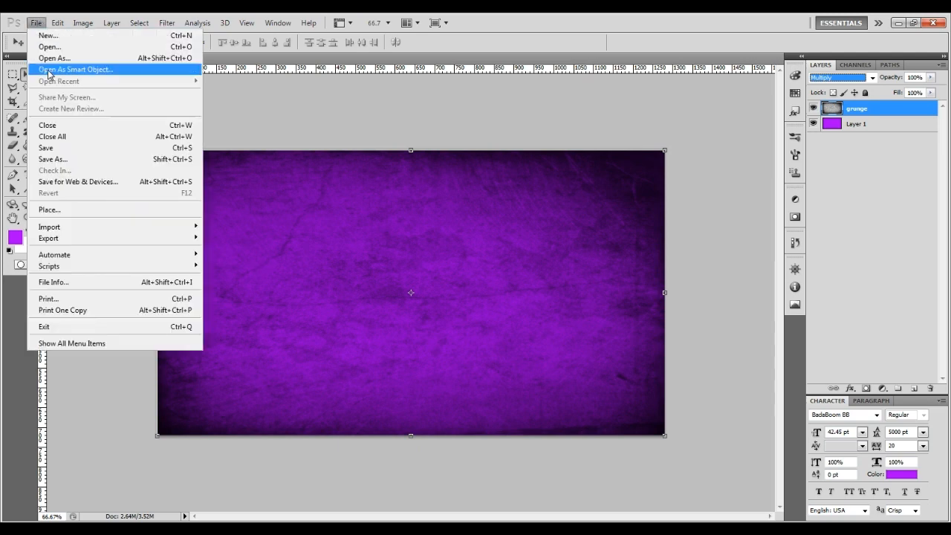
left_click(79, 212)
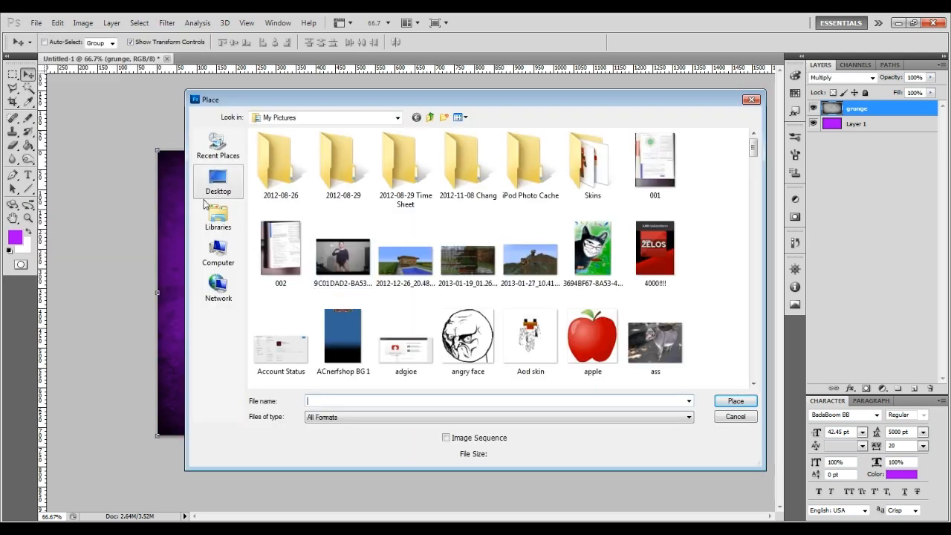
type("the")
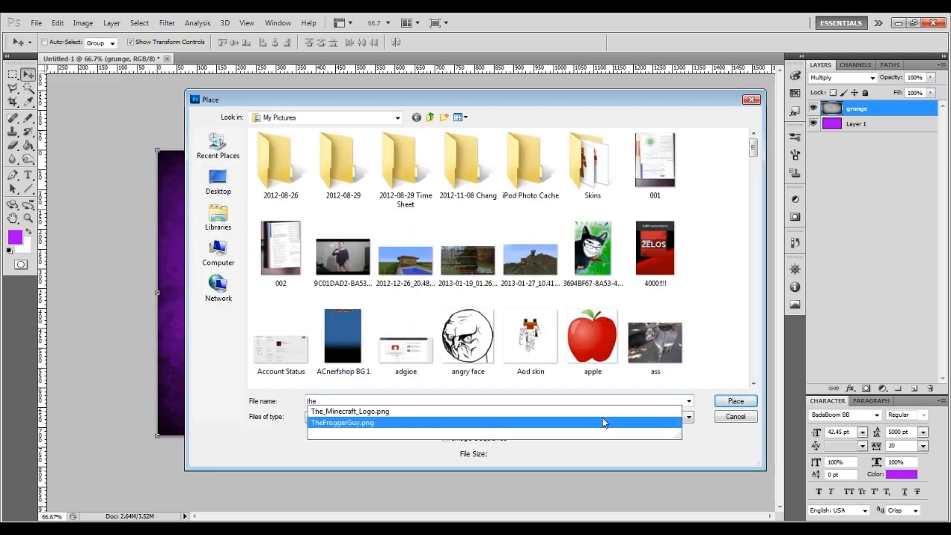
left_click(617, 412)
left_click(752, 404)
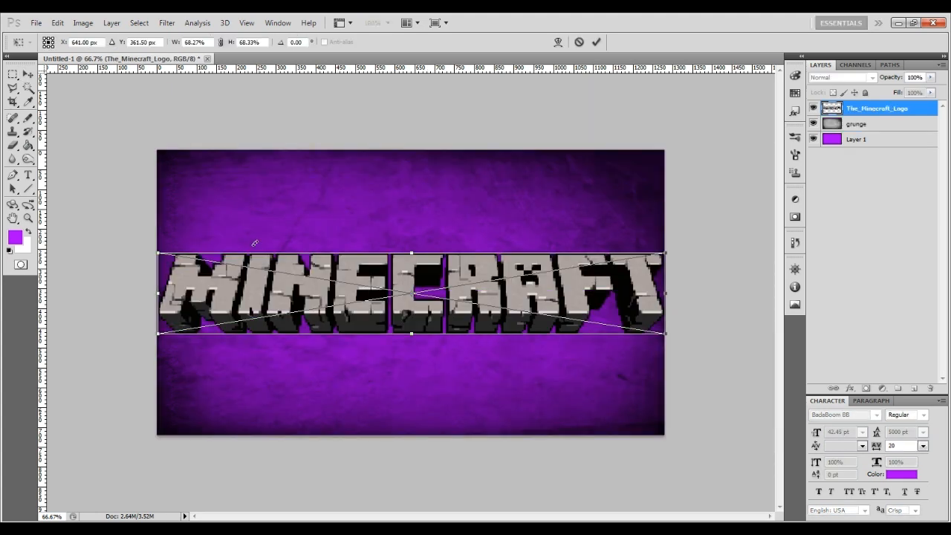
Narrow the Minecraft logo slightly on both sides to about 66% width, move it into the canvas's lower half, and apply the placement
left_click_drag(157, 292, 166, 292)
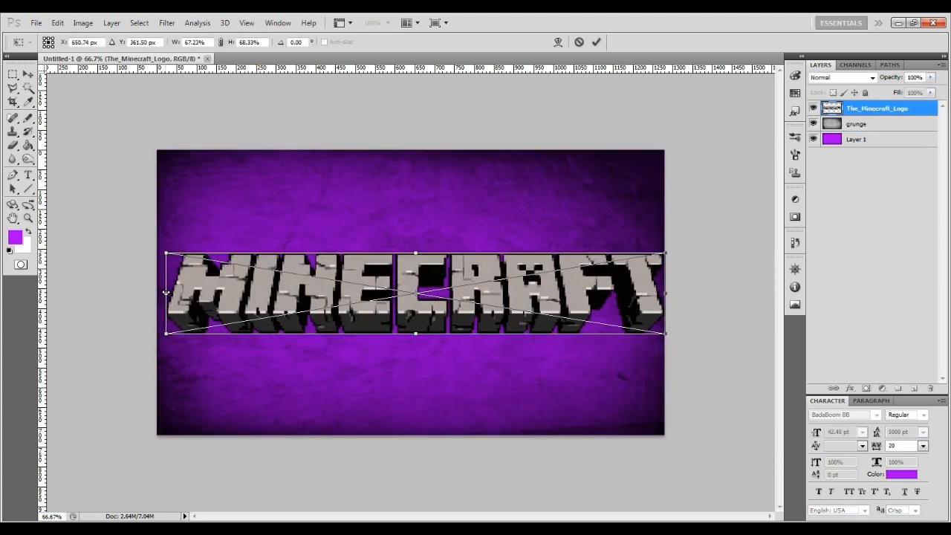
left_click_drag(663, 294, 657, 295)
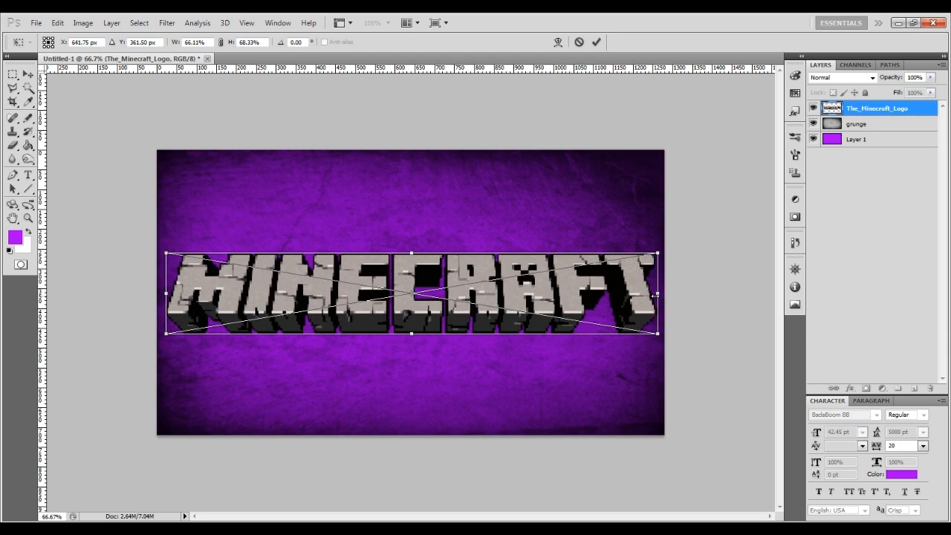
left_click_drag(558, 305, 561, 349)
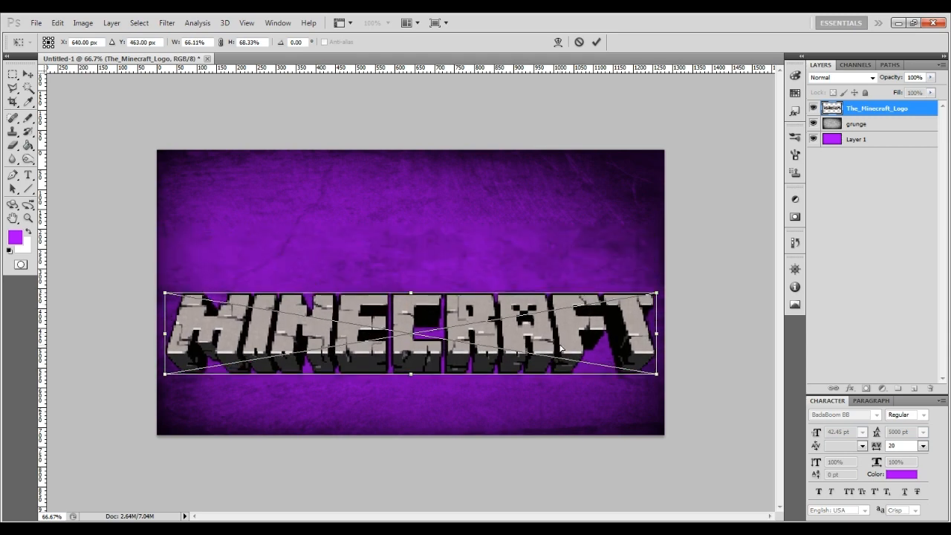
left_click(28, 75)
left_click(416, 301)
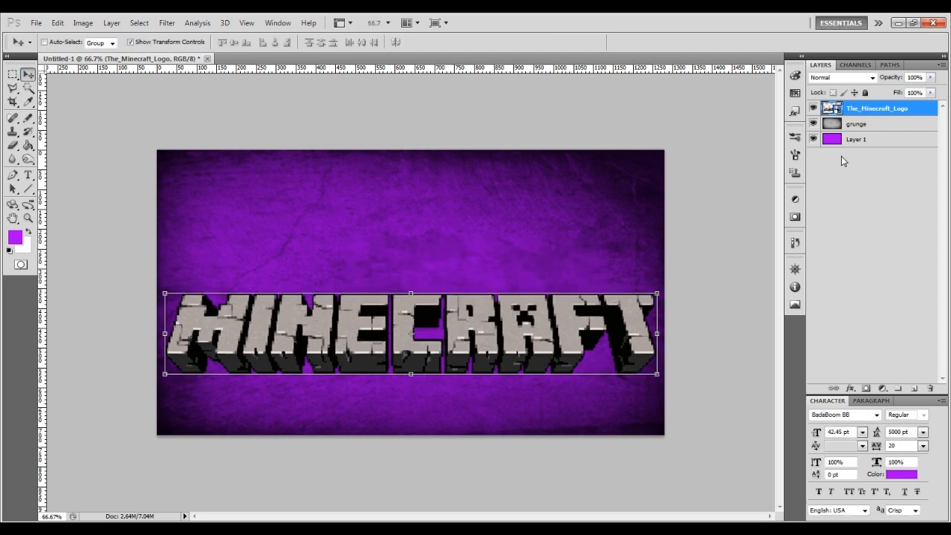
Add the text SURVIVAL GAMES in purple BadaBoom BB at 42.45 pt and move it just below the Minecraft logo
left_click(27, 174)
left_click(227, 401)
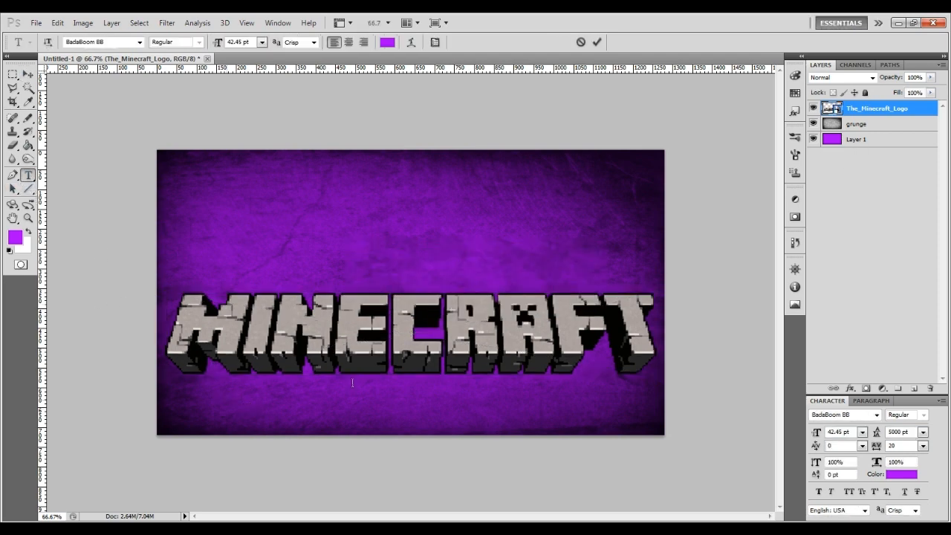
type("SURVIVAL GAMES")
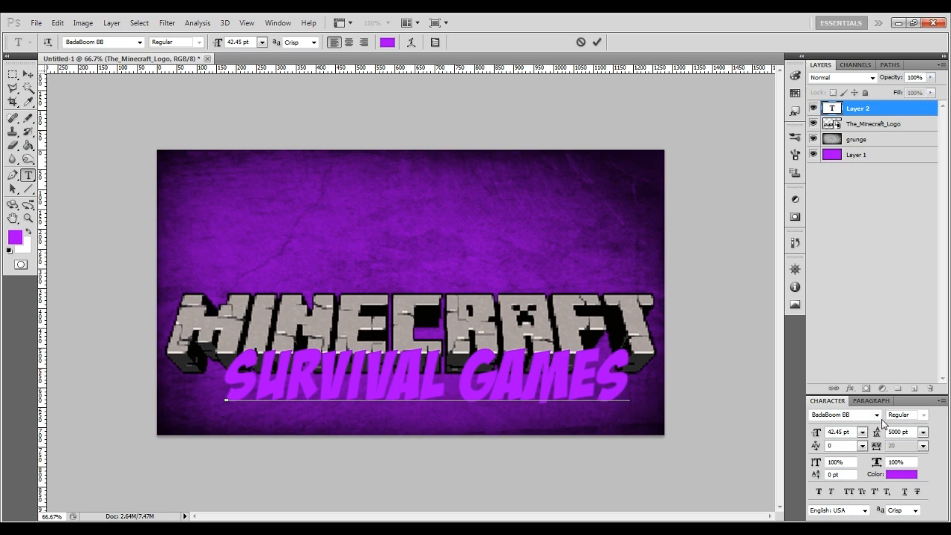
left_click_drag(635, 416, 604, 424)
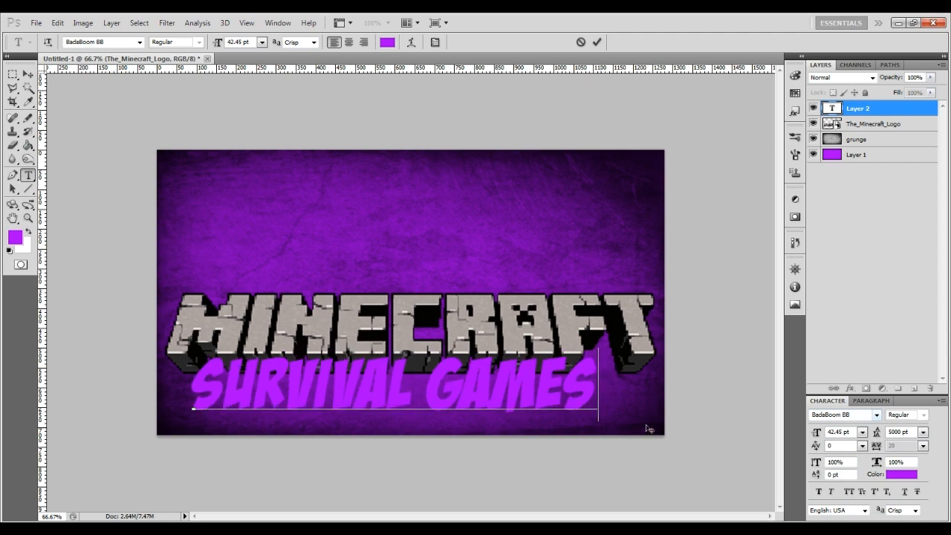
left_click(847, 415)
left_click(877, 415)
left_click(876, 415)
left_click_drag(425, 433, 414, 435)
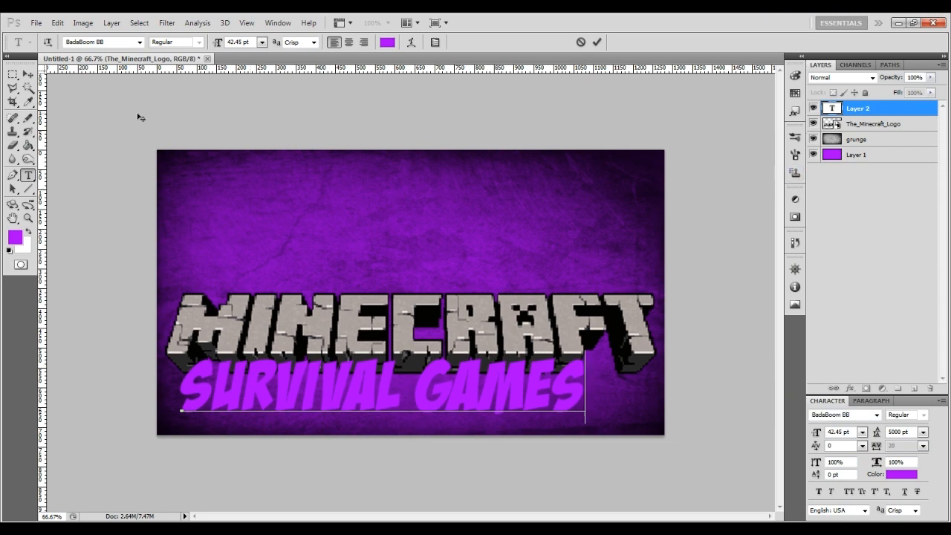
left_click(882, 112)
Give the SURVIVAL GAMES text a black drop shadow with 0 px distance, 100% spread and 10 px size, and enable a gradient overlay
double_click(903, 113)
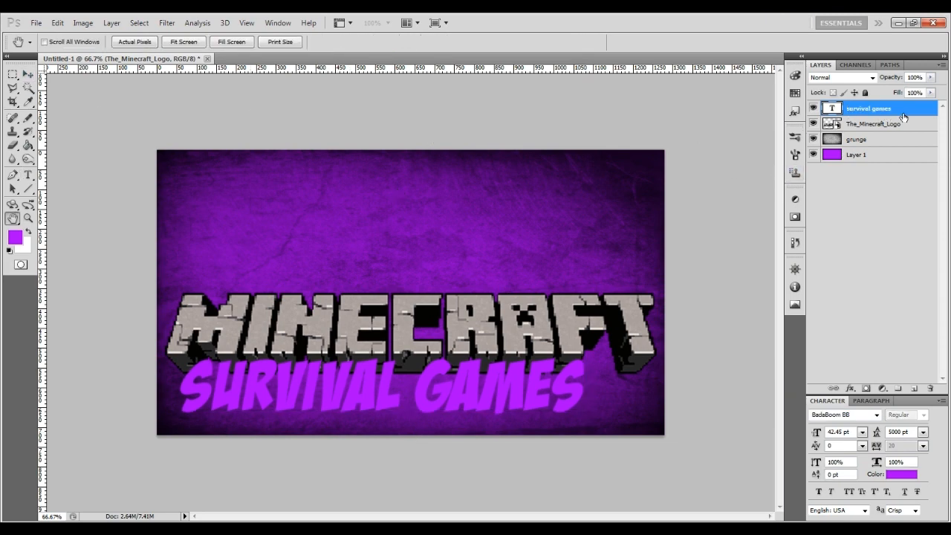
left_click_drag(15, 164, 715, 192)
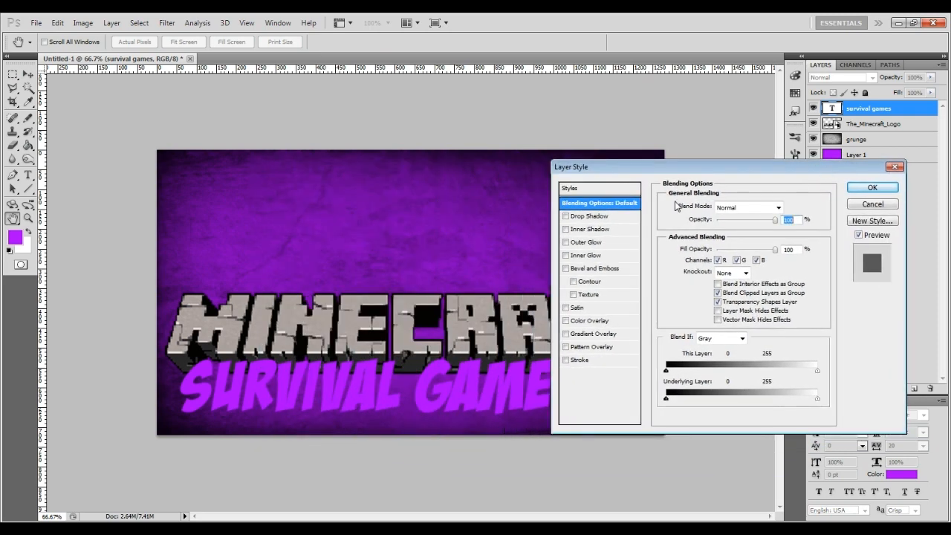
left_click(565, 215)
left_click(591, 216)
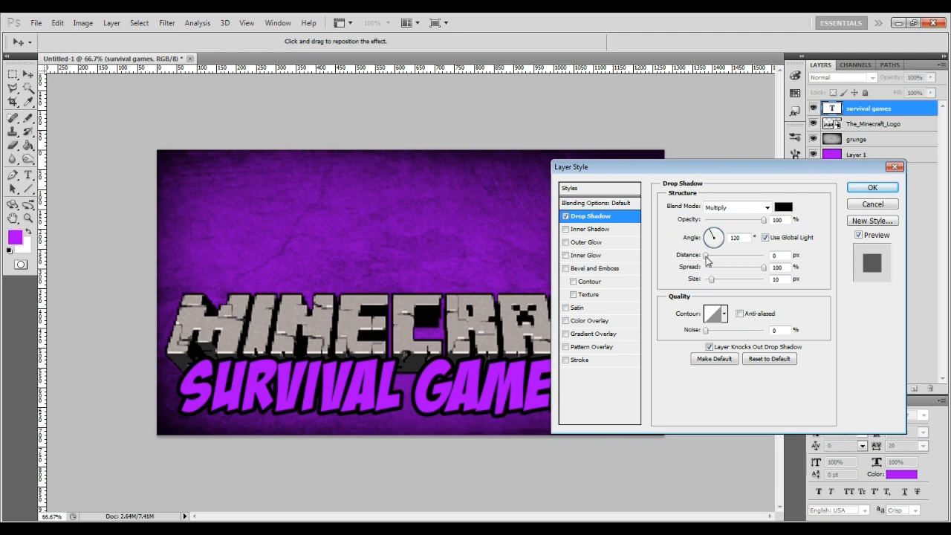
double_click(776, 278)
left_click(594, 336)
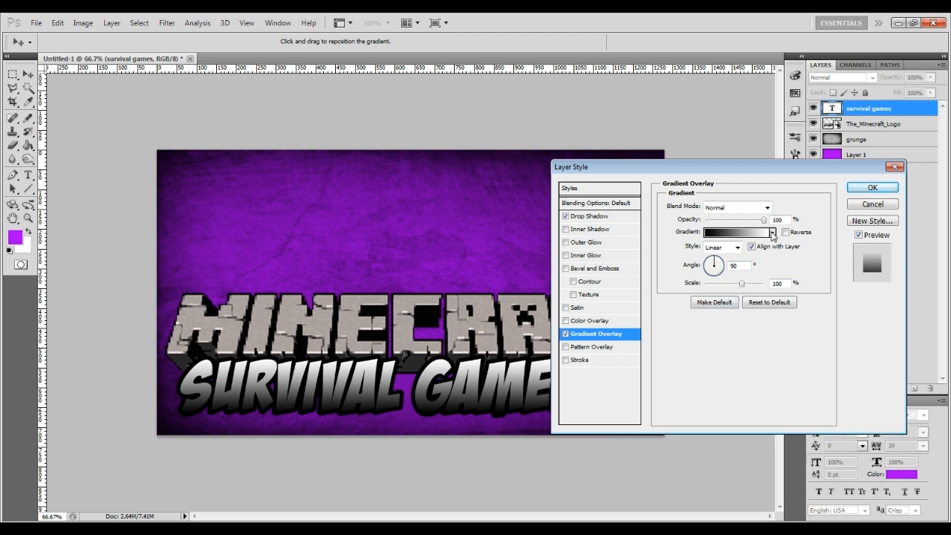
left_click(730, 237)
left_click_drag(465, 143, 770, 147)
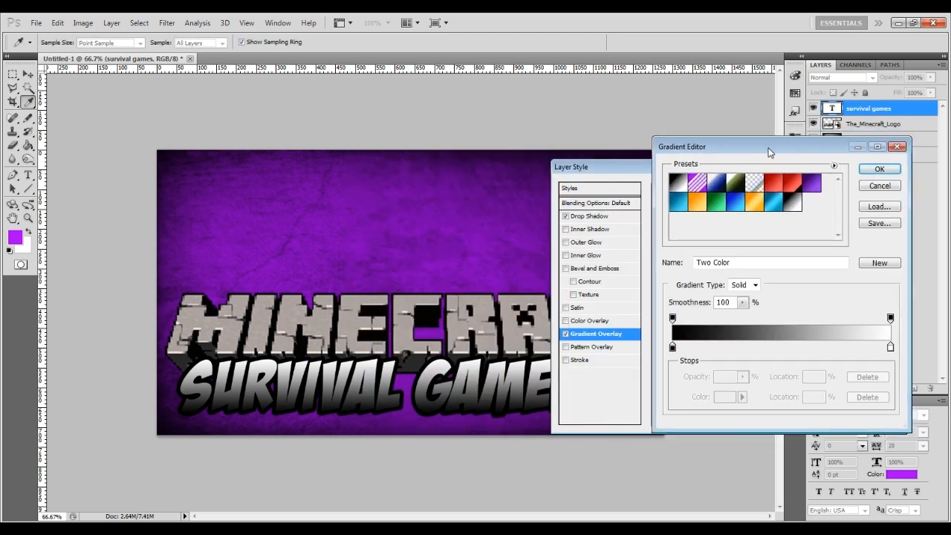
left_click(757, 210)
left_click(779, 347)
double_click(778, 348)
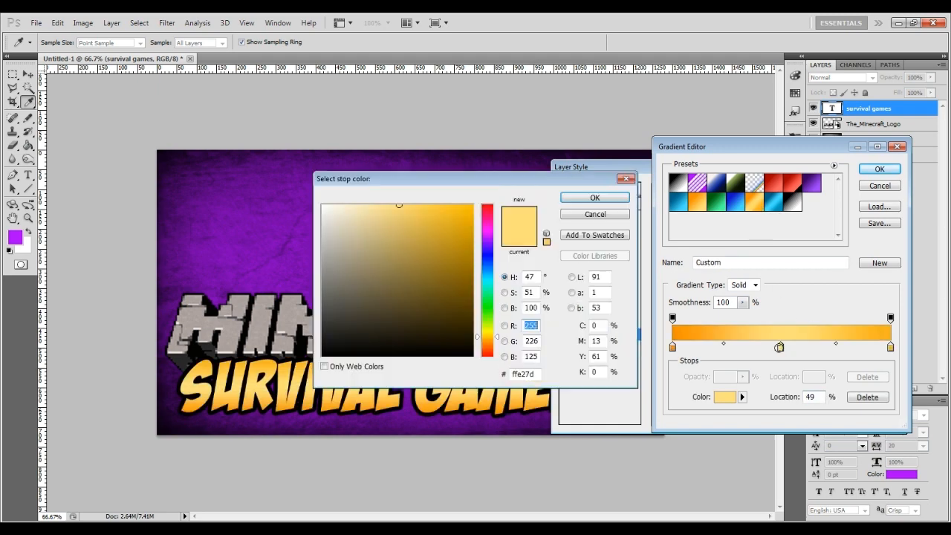
left_click(596, 197)
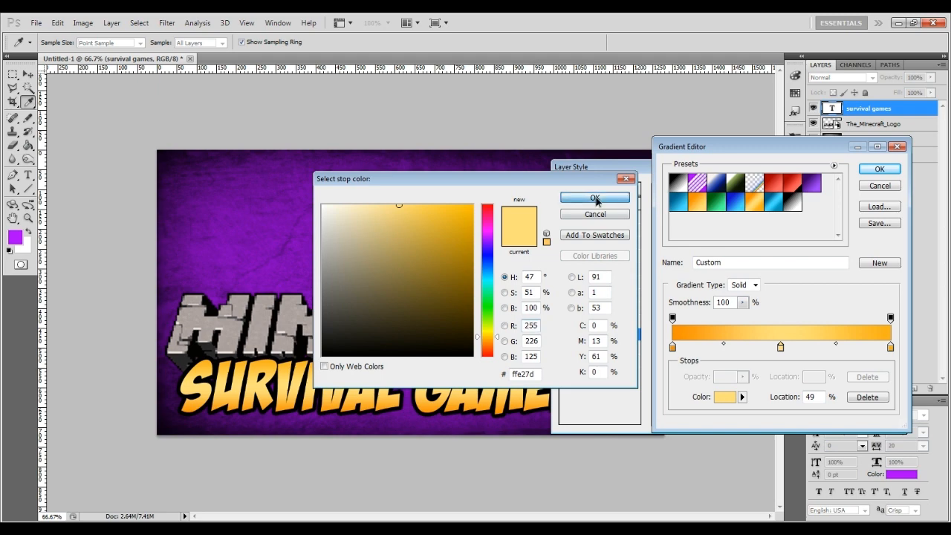
key("BackSpace")
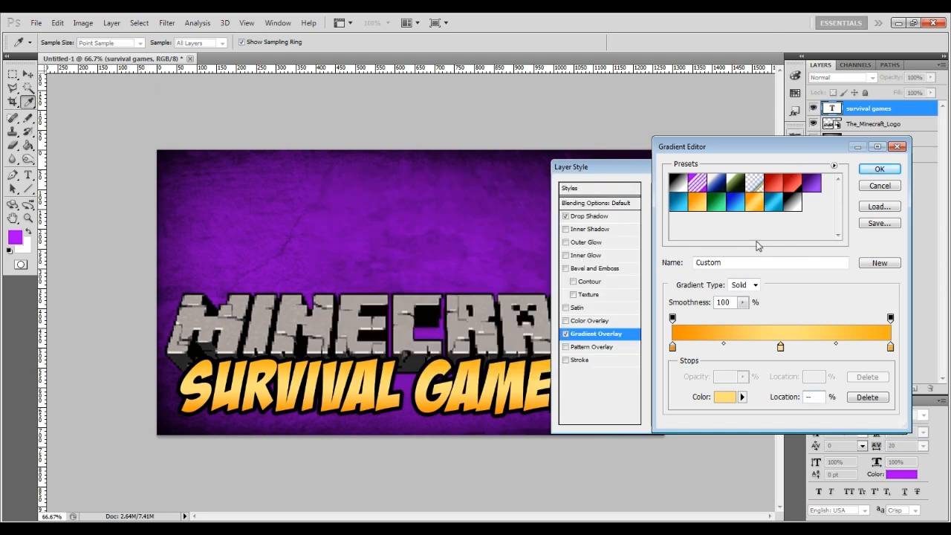
left_click(773, 204)
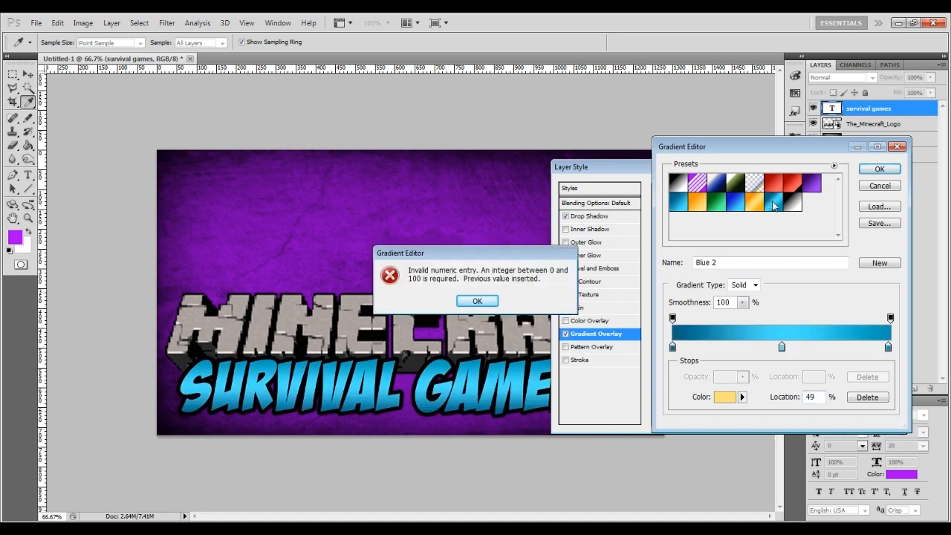
left_click(470, 300)
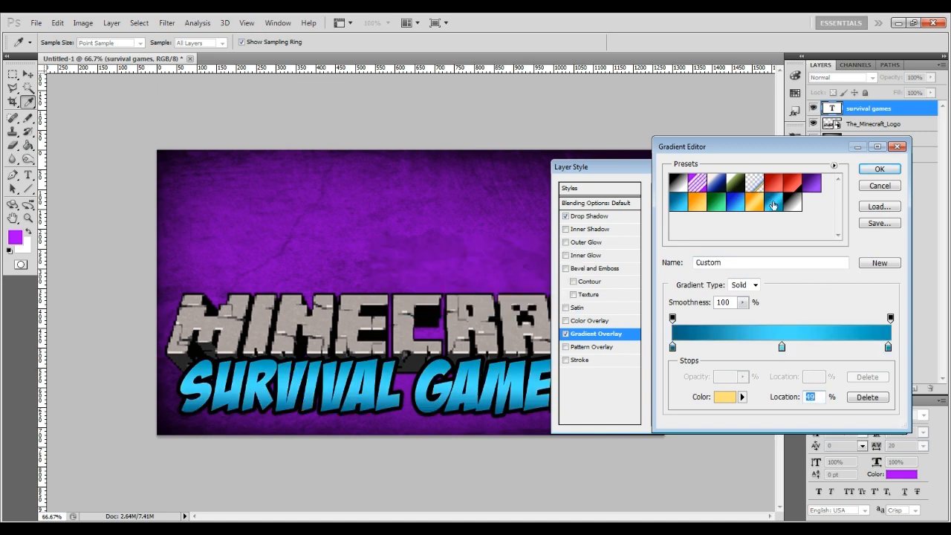
left_click(749, 211)
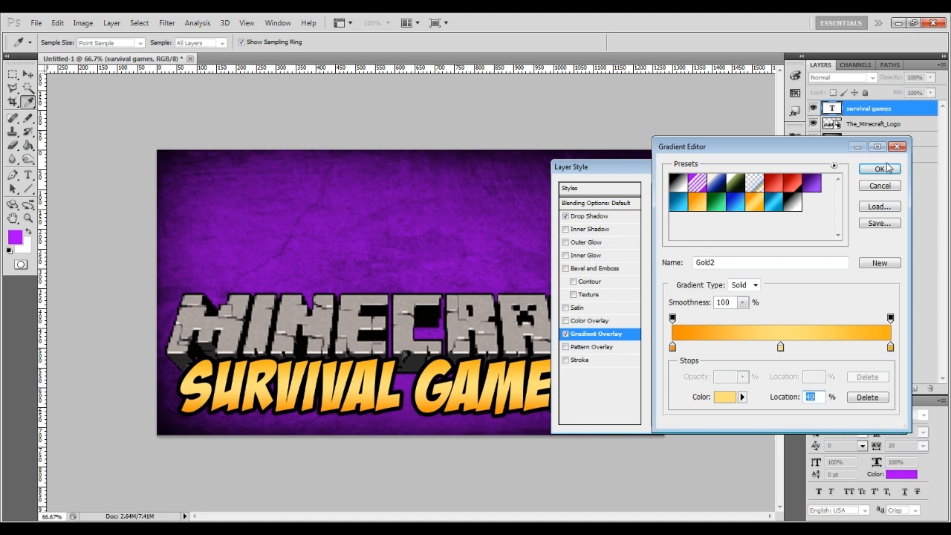
left_click(743, 262)
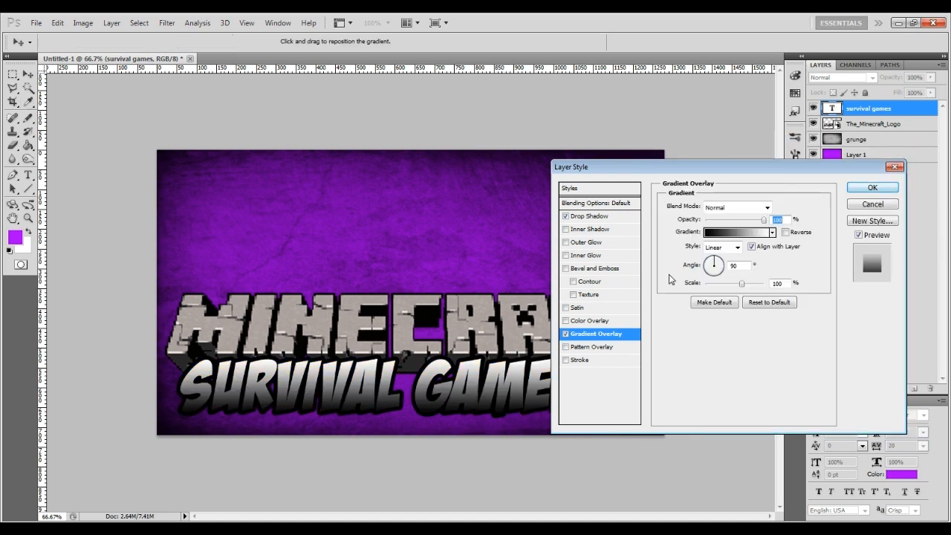
Set the text's gradient overlay to the Gold2 preset and apply the layer style
left_click(732, 233)
left_click(452, 199)
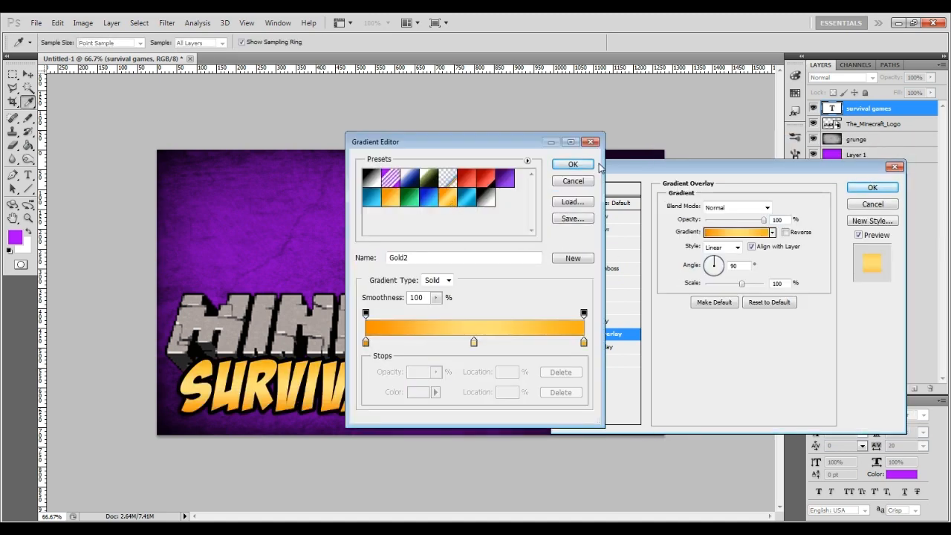
left_click(572, 164)
left_click(872, 187)
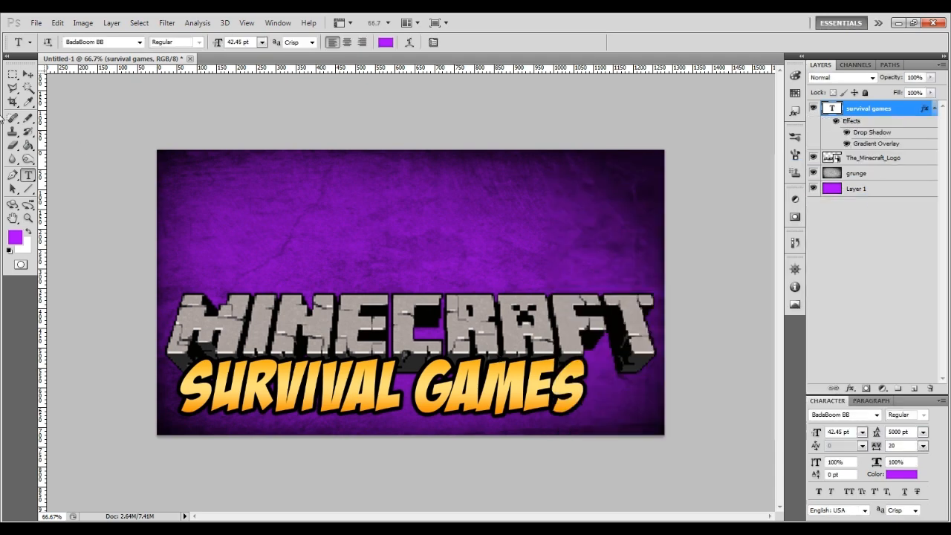
Shift the SURVIVAL GAMES text slightly left, enlarge it to about 118% width and 114% height, and apply the transformation
left_click(28, 75)
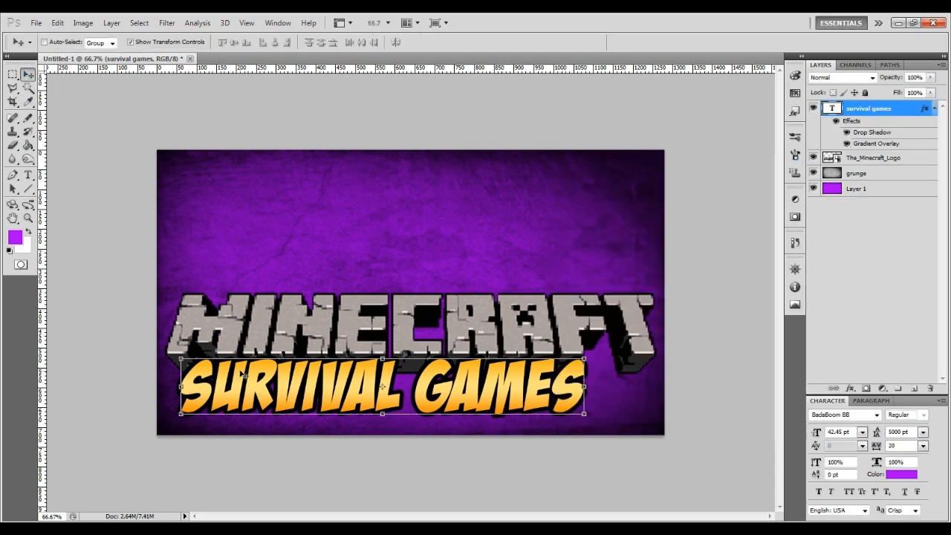
left_click_drag(244, 382, 236, 383)
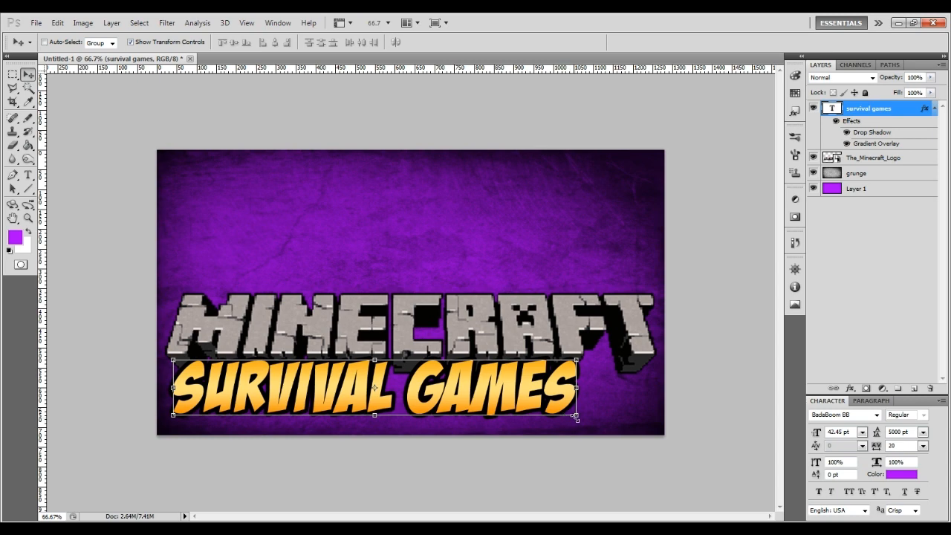
left_click(576, 418)
left_click_drag(578, 426, 652, 435)
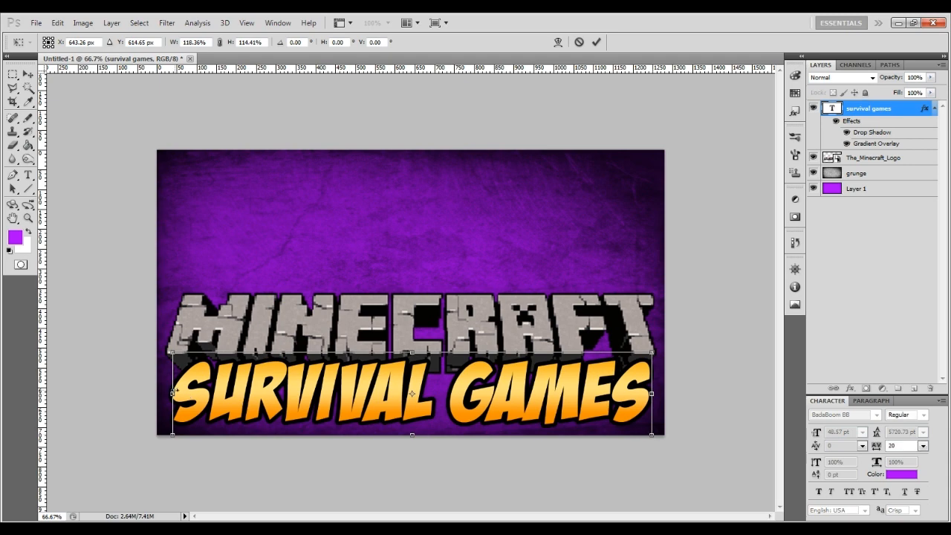
left_click(27, 75)
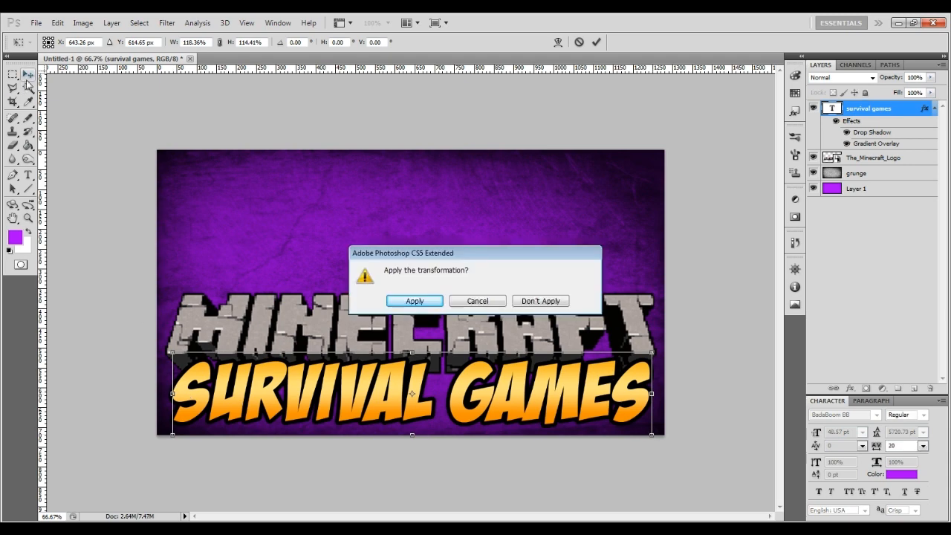
left_click(410, 302)
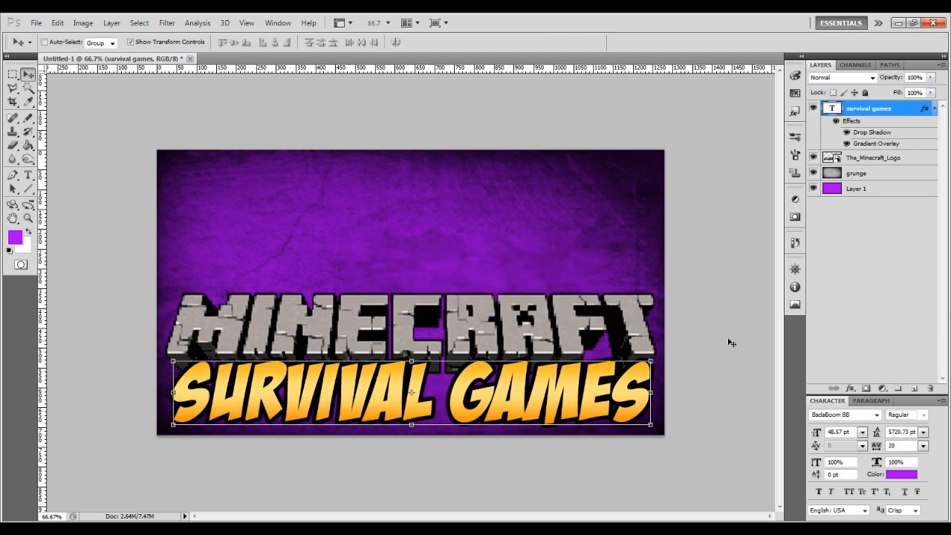
Select the SURVIVAL GAMES text and Minecraft logo layers together, nudge them slightly to centre them, and deselect the layers
left_click(872, 159, "ctrl")
left_click_drag(511, 376, 509, 379)
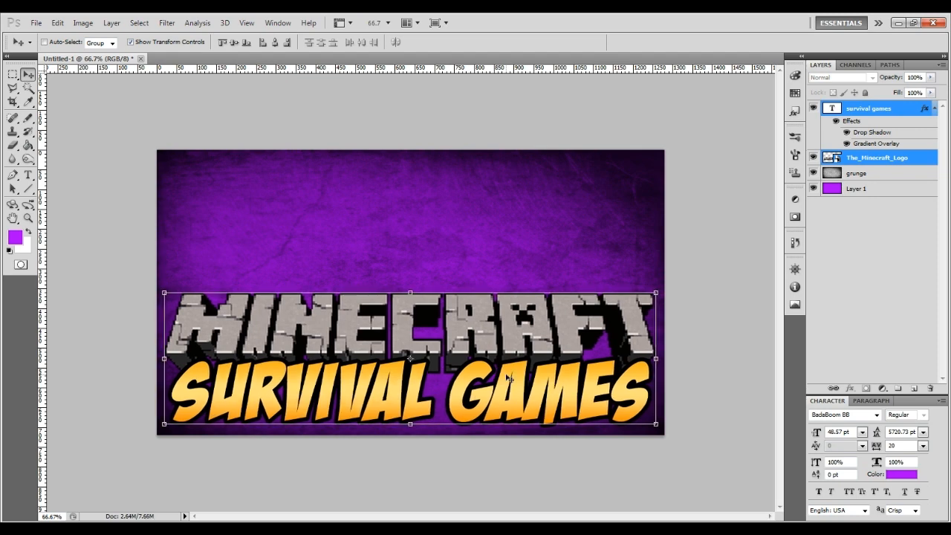
left_click(894, 339)
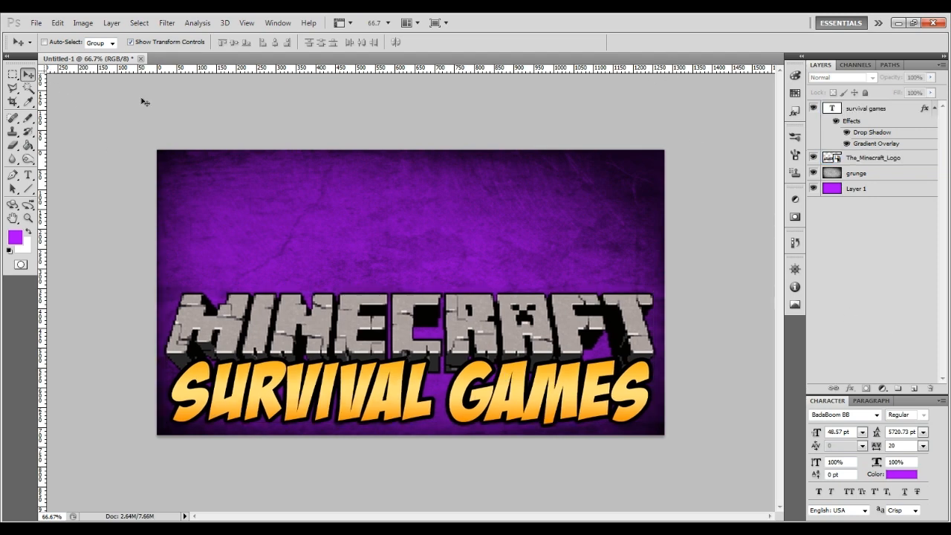
Place the Zelo Character Render image from the videos library's BloodZelos folder into the document at 16% scale
left_click(36, 23)
left_click(58, 213)
left_click(218, 217)
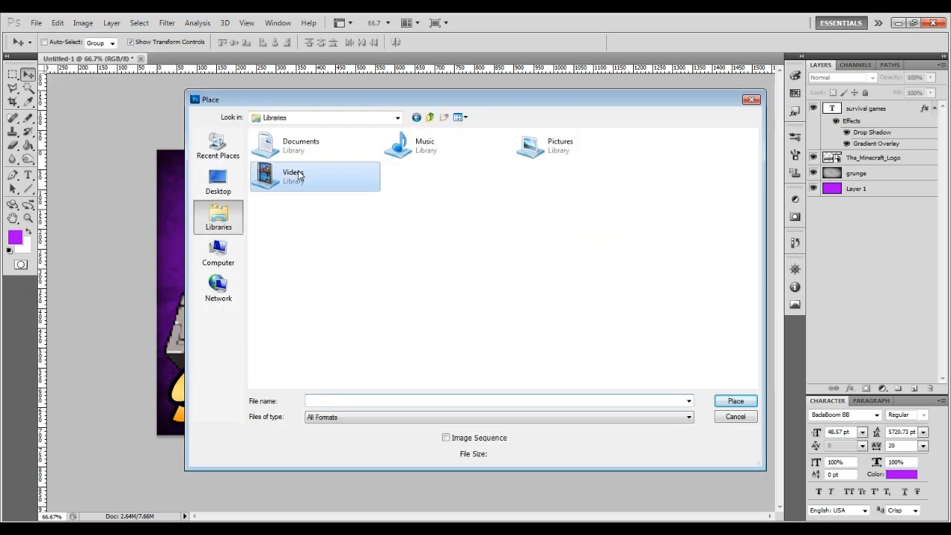
double_click(291, 177)
double_click(278, 165)
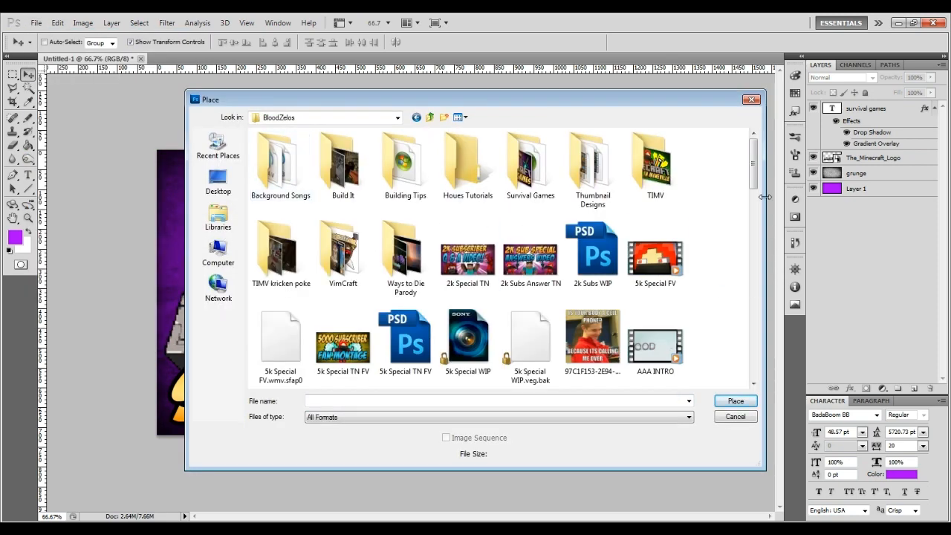
left_click_drag(753, 174, 753, 362)
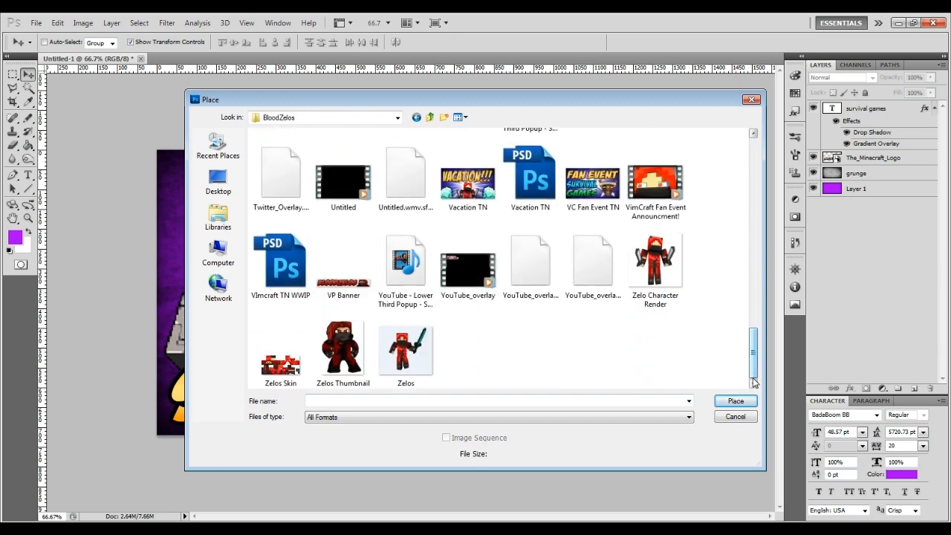
left_click(667, 296)
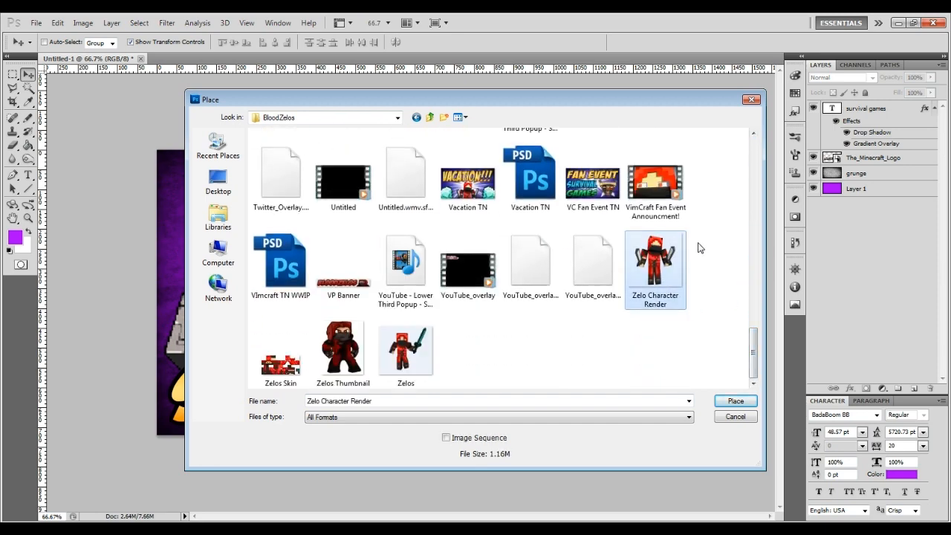
left_click(734, 401)
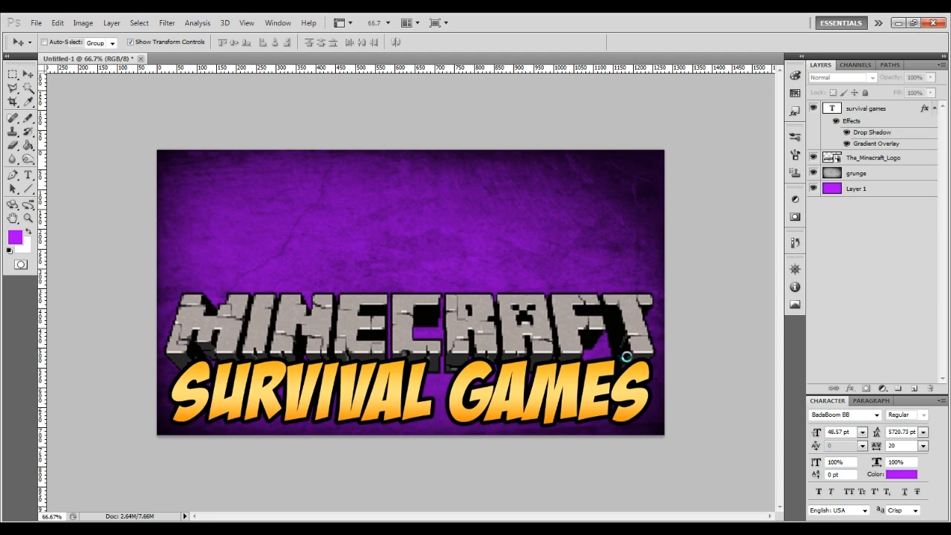
left_click(27, 74)
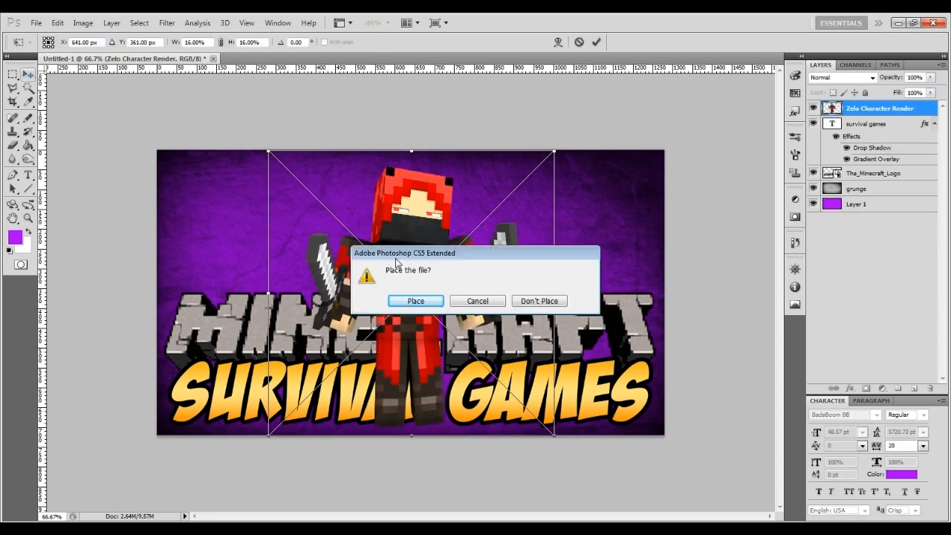
key("Return")
Move the character render layer beneath the Minecraft logo layer, shift the character slightly up and right, and deselect it
left_click_drag(881, 113, 881, 184)
left_click_drag(418, 231, 423, 222)
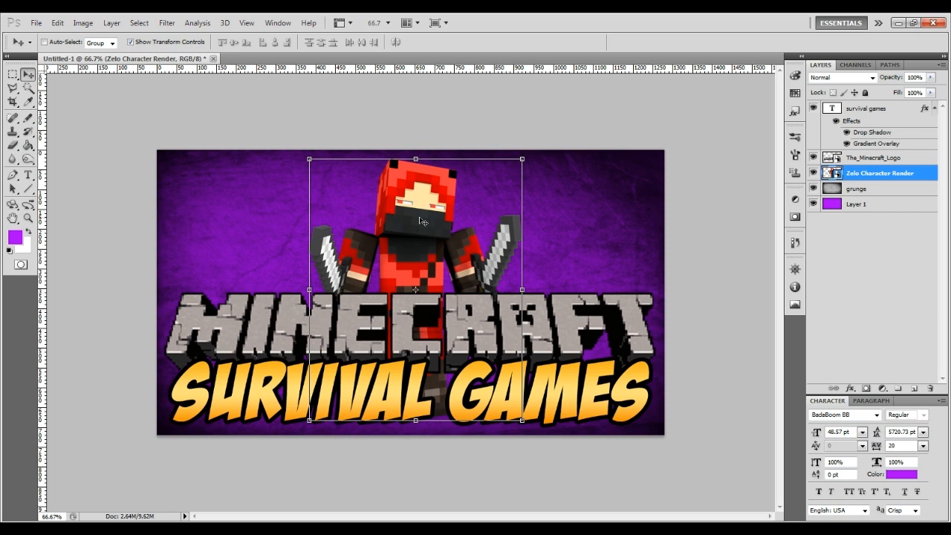
left_click(883, 314)
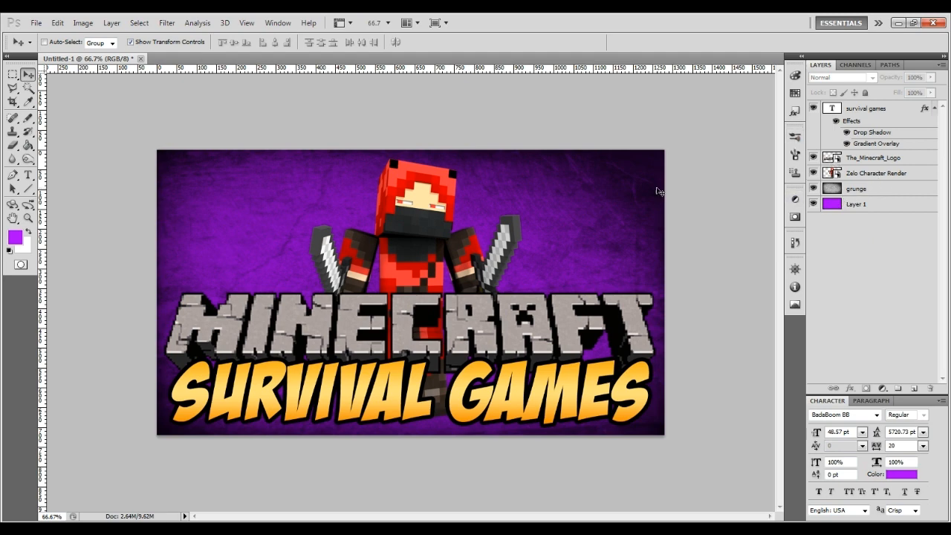
Place the light rays.png image from the Pictures library into the document
left_click(35, 22)
left_click(78, 213)
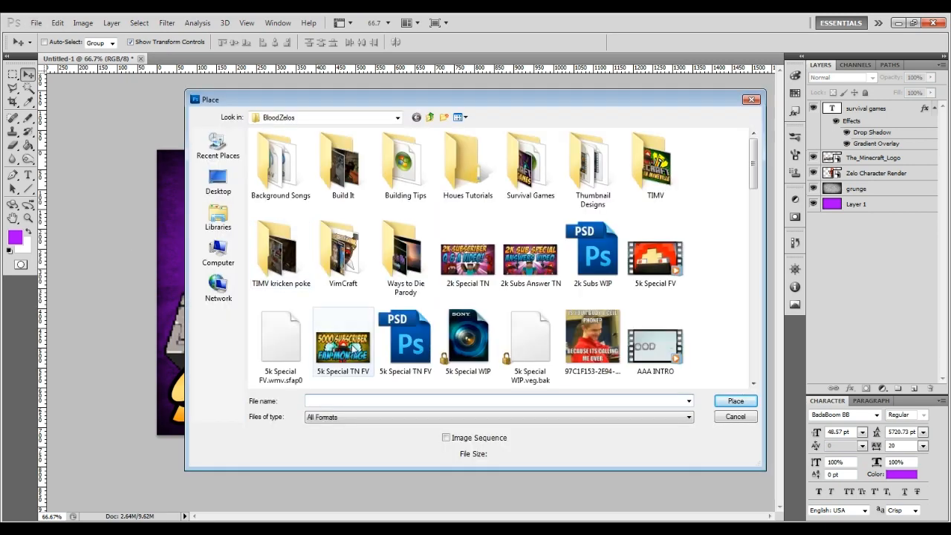
left_click(219, 220)
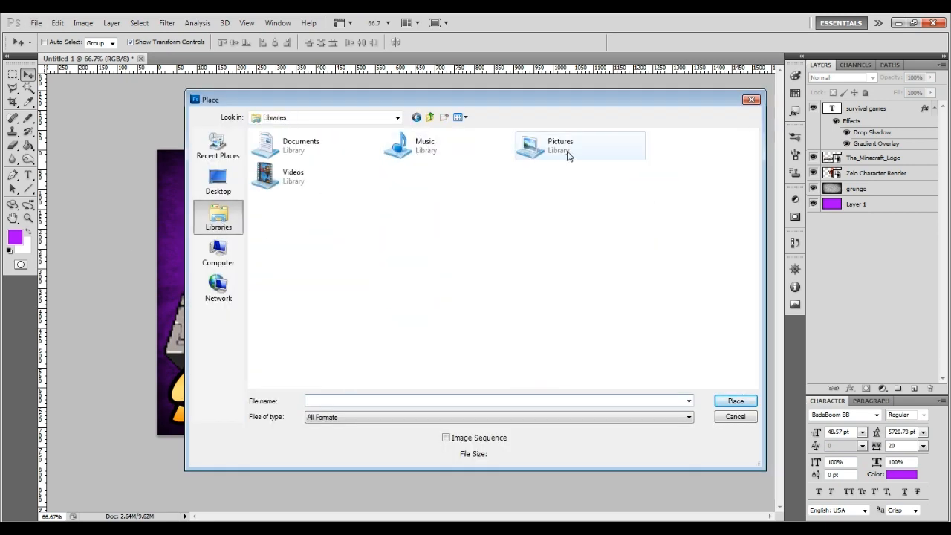
double_click(525, 146)
type("ligh")
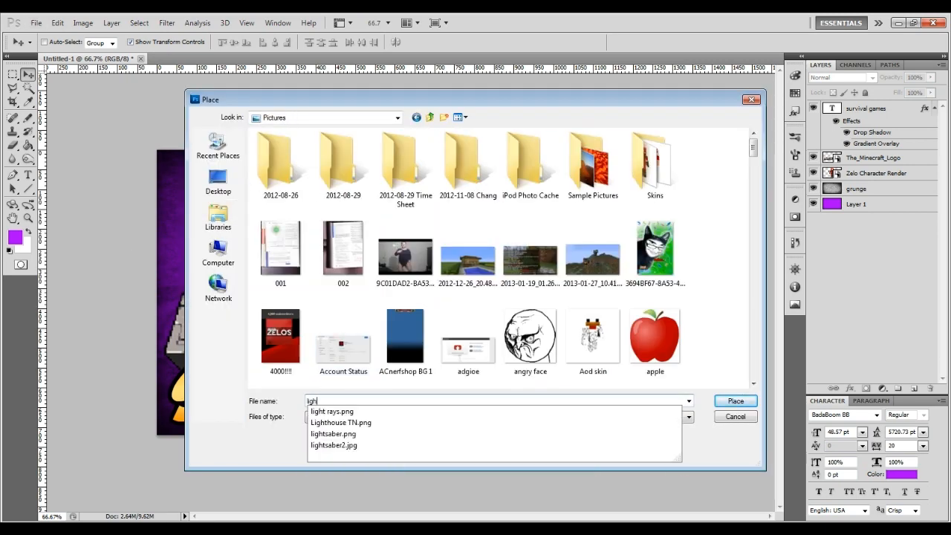
key("Down")
key("Return")
left_click(735, 402)
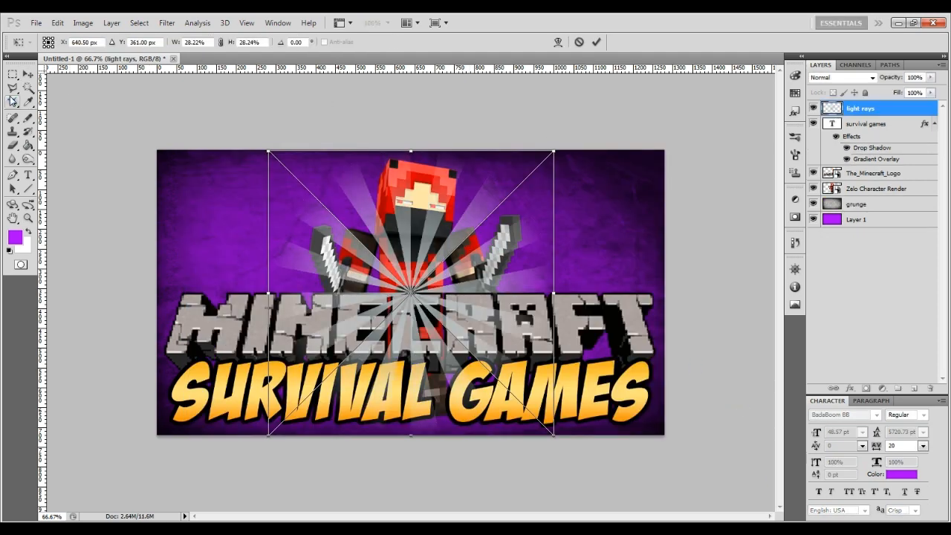
left_click(27, 75)
left_click(418, 301)
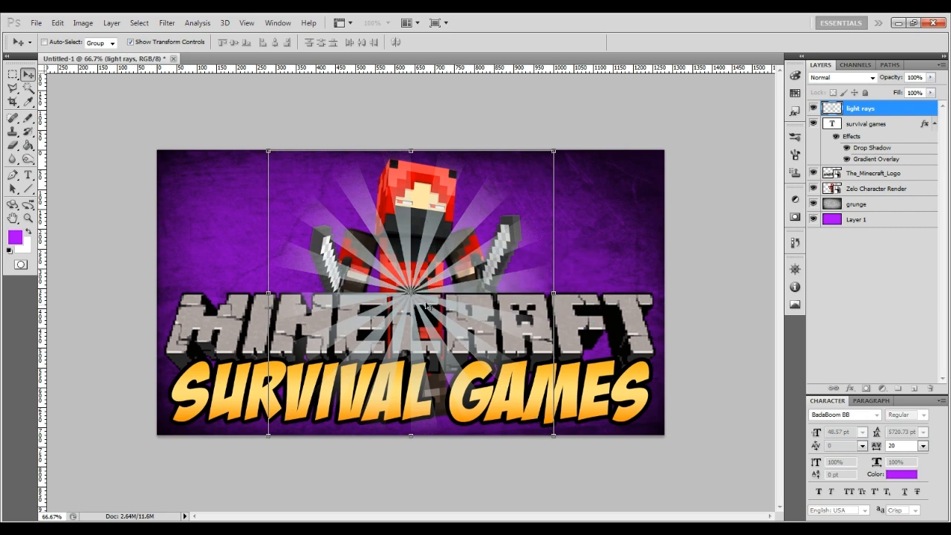
Add white Outer Glow and Inner Glow effects at 100% opacity to the light rays layer, with a small outer glow and a 250 px inner glow
double_click(924, 111)
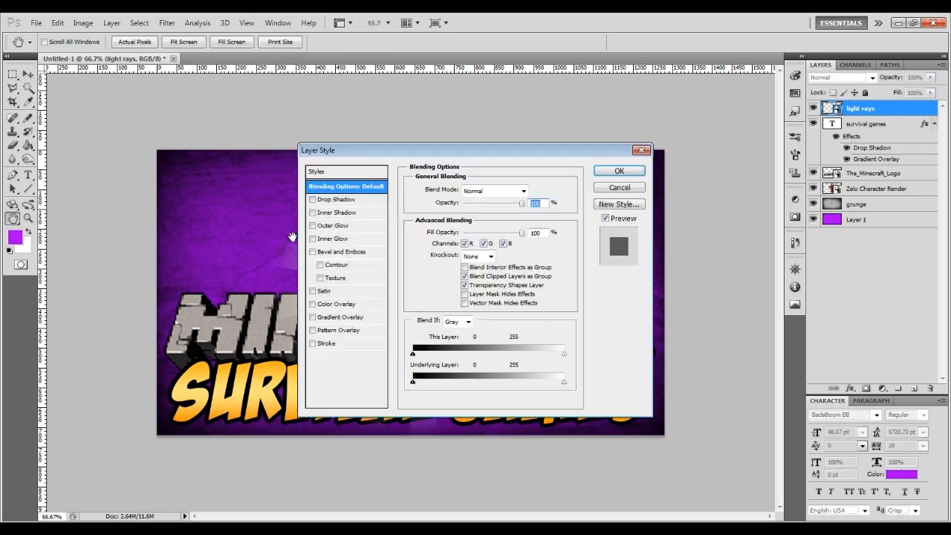
left_click(313, 239)
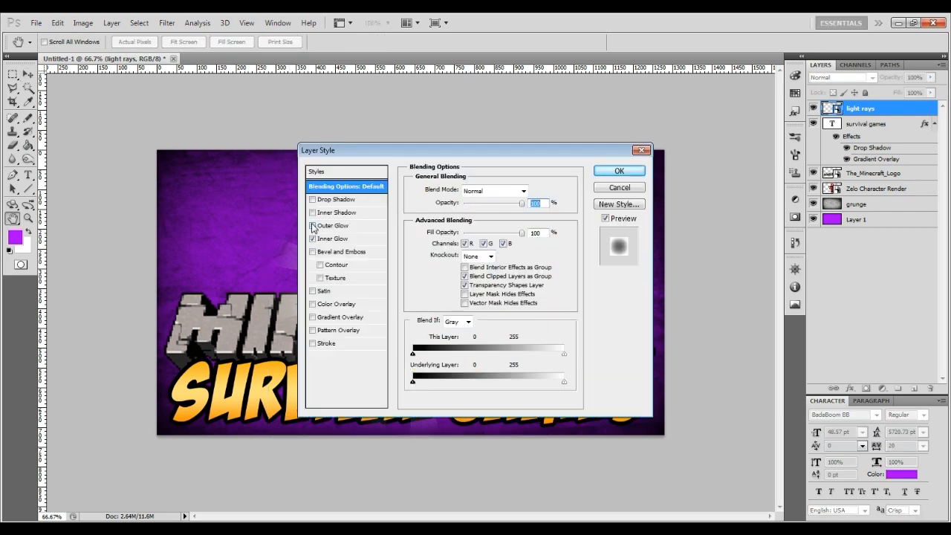
left_click(312, 227)
left_click_drag(396, 153, 625, 156)
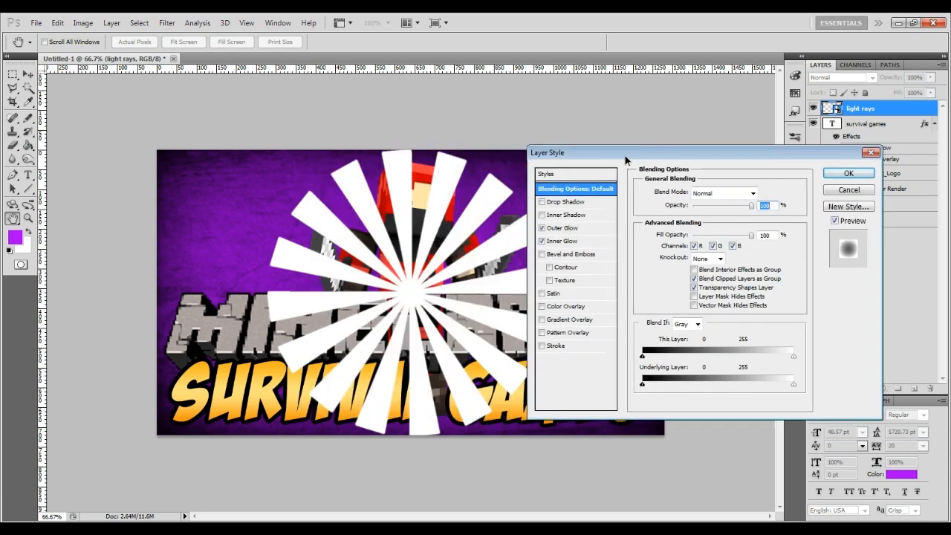
left_click(581, 230)
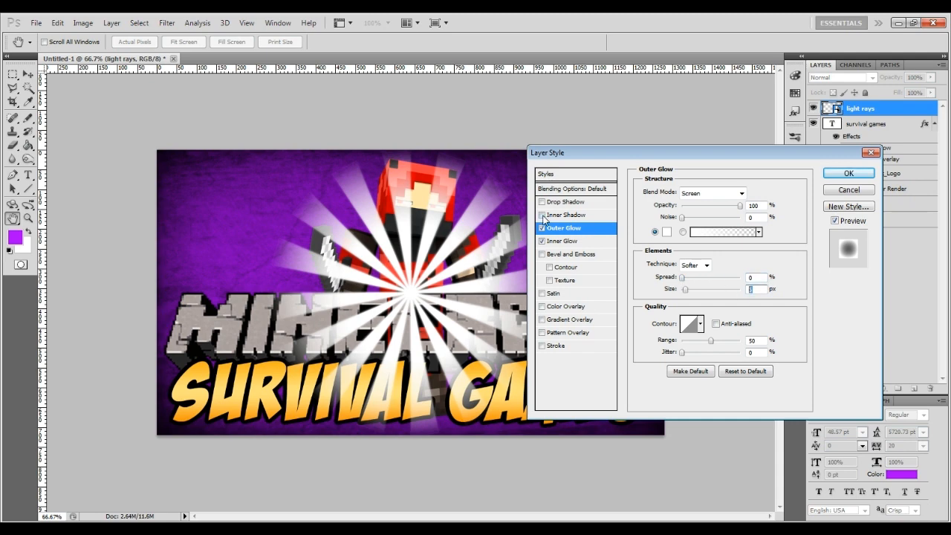
left_click(580, 240)
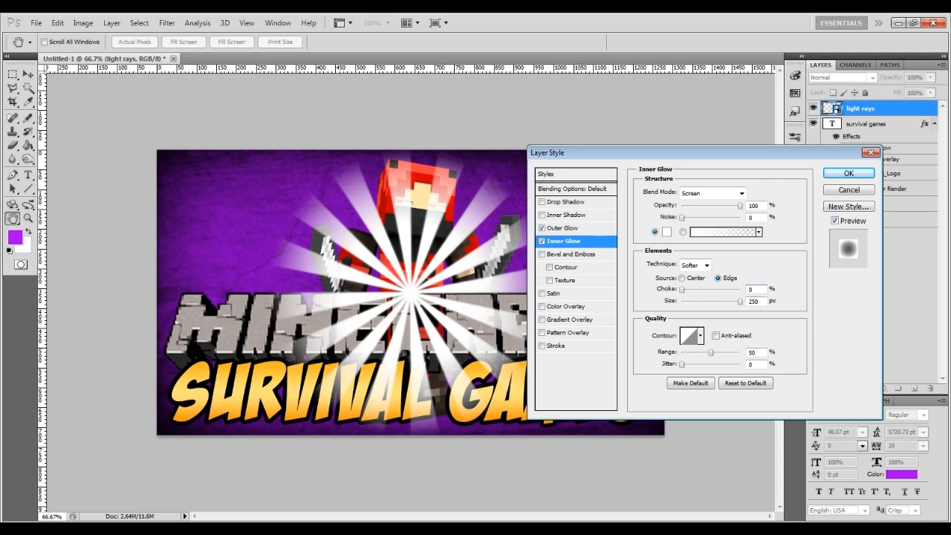
double_click(752, 290)
double_click(753, 301)
left_click(848, 173)
key("v")
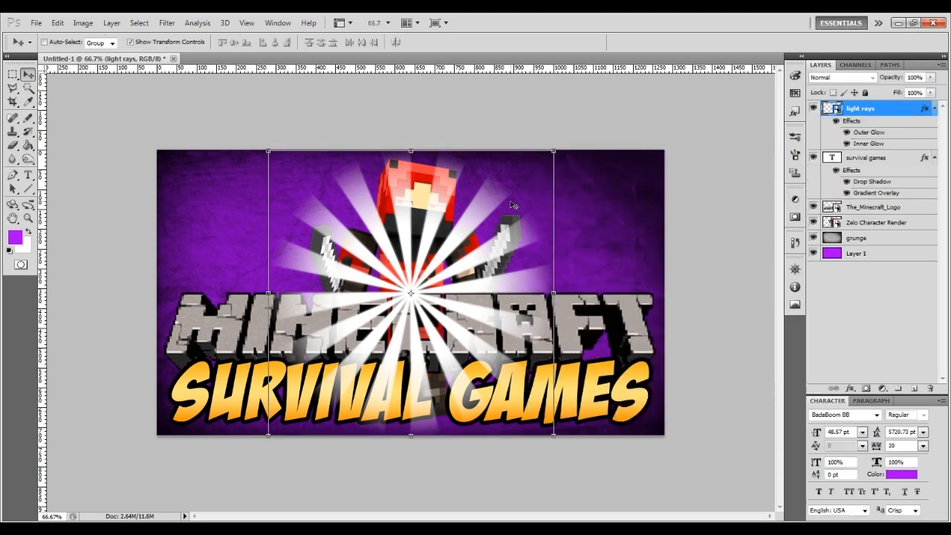
Stretch the light rays to about 178% width so they span the canvas, and move their layer beneath the character render layer
left_click_drag(269, 154, 160, 152)
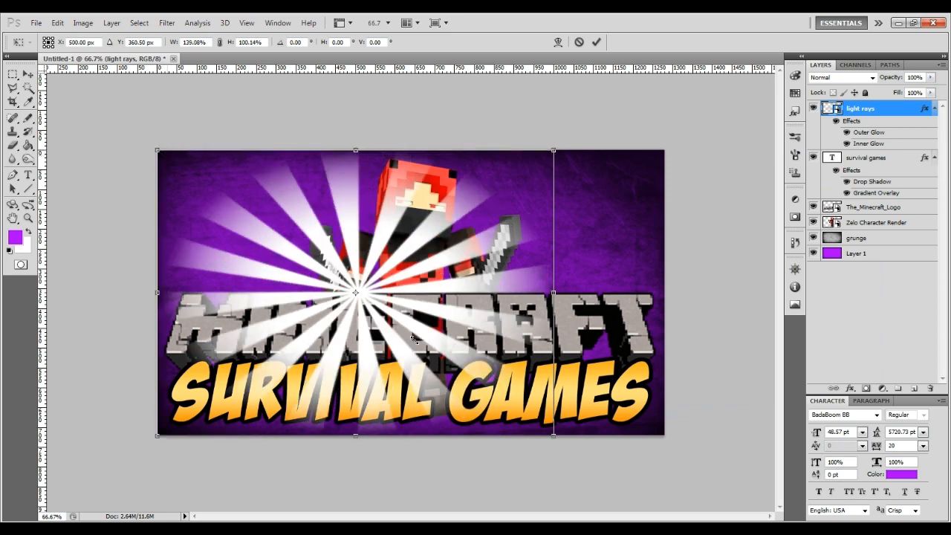
left_click_drag(554, 435, 665, 434)
left_click(27, 75)
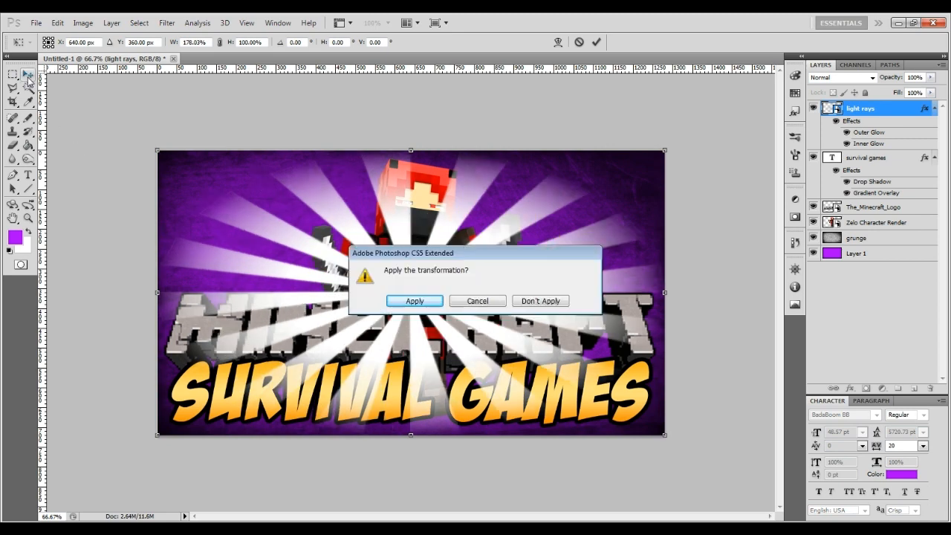
left_click(410, 299)
left_click_drag(853, 109, 882, 234)
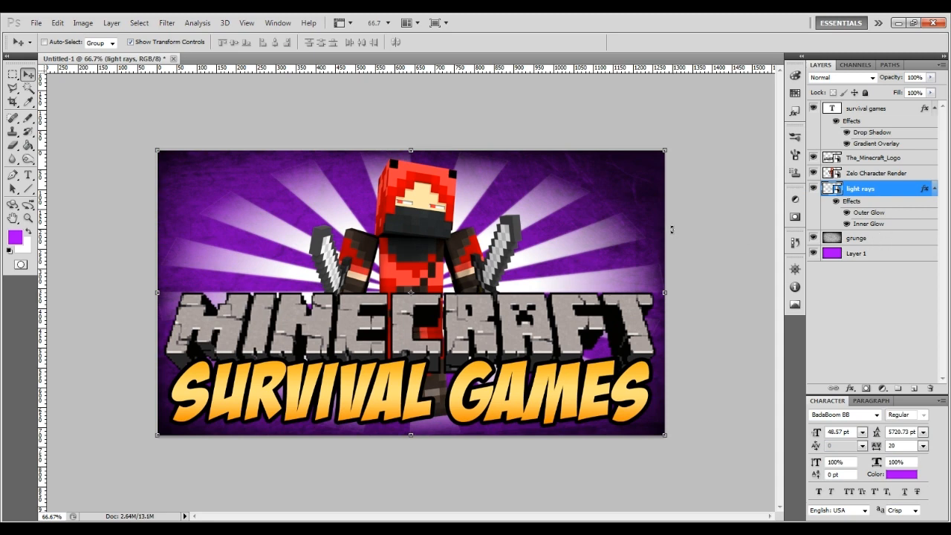
Place diamond.png from the pictures folder above the light rays layer, scaled to about 27% width and 32% height
left_click(38, 24)
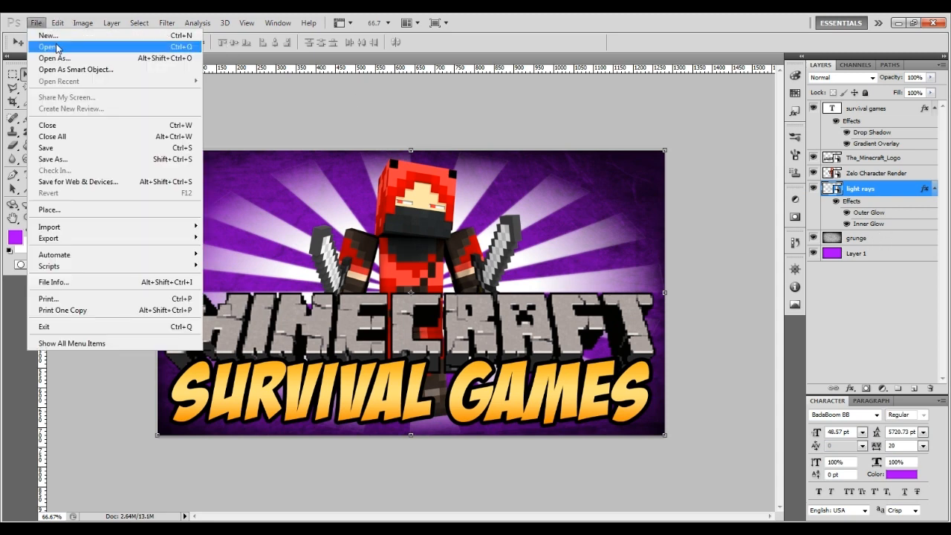
left_click(71, 215)
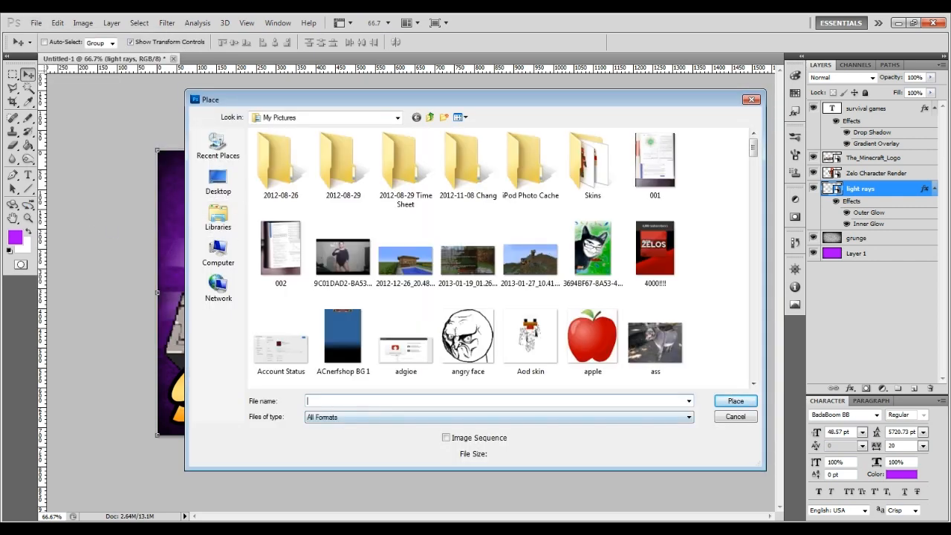
type("dia")
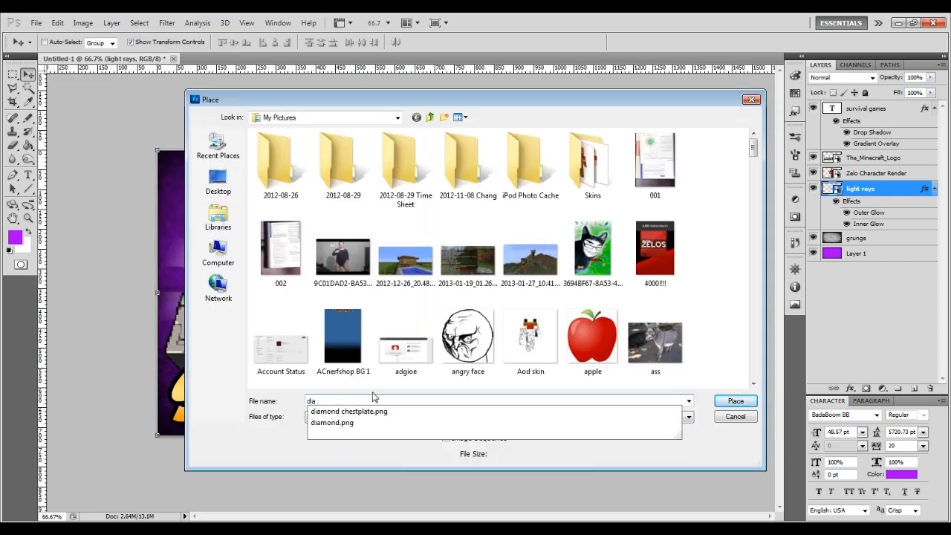
left_click(735, 400)
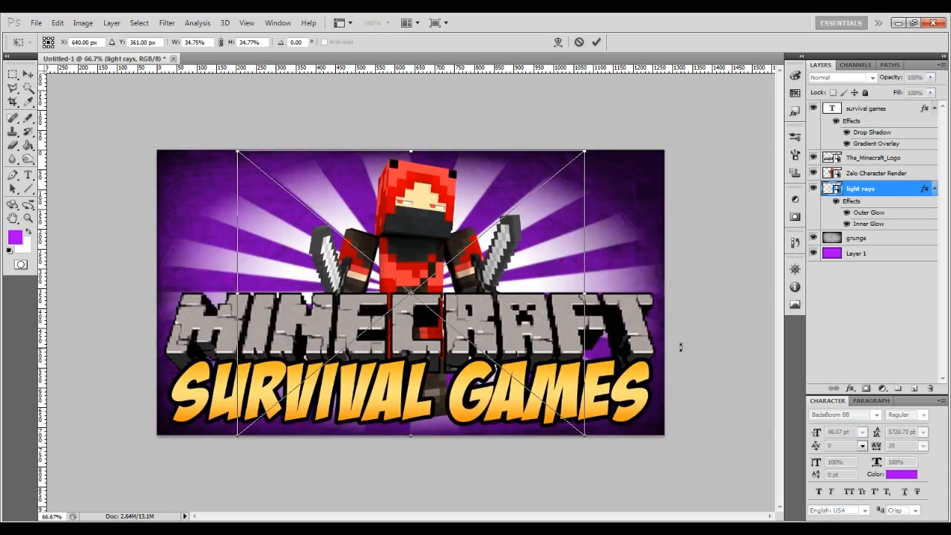
left_click_drag(584, 152, 510, 175)
left_click(25, 77)
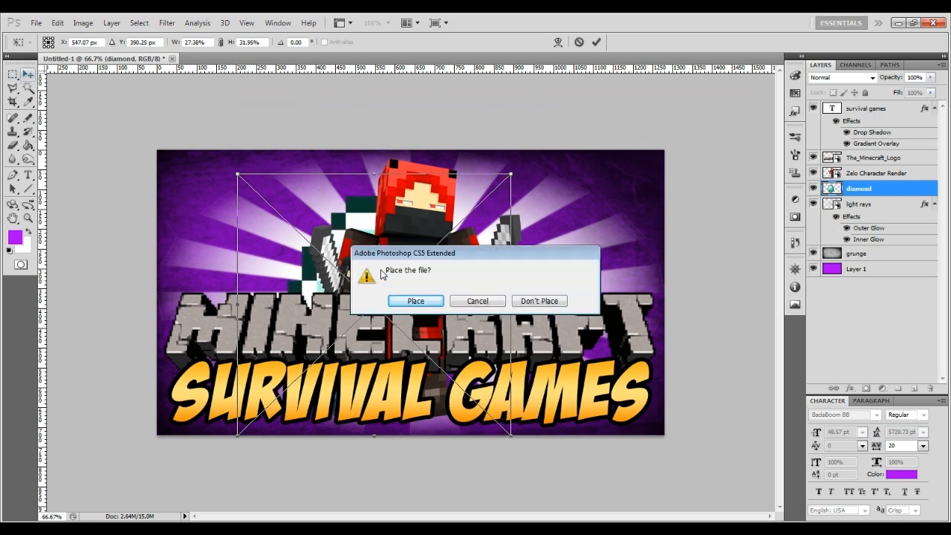
left_click(415, 301)
Move the diamond to the left of the character, rotate it about -16°, and apply the transformation
left_click_drag(362, 251, 287, 239)
key("ctrl+t")
left_click_drag(415, 142, 375, 109)
left_click_drag(273, 285, 308, 276)
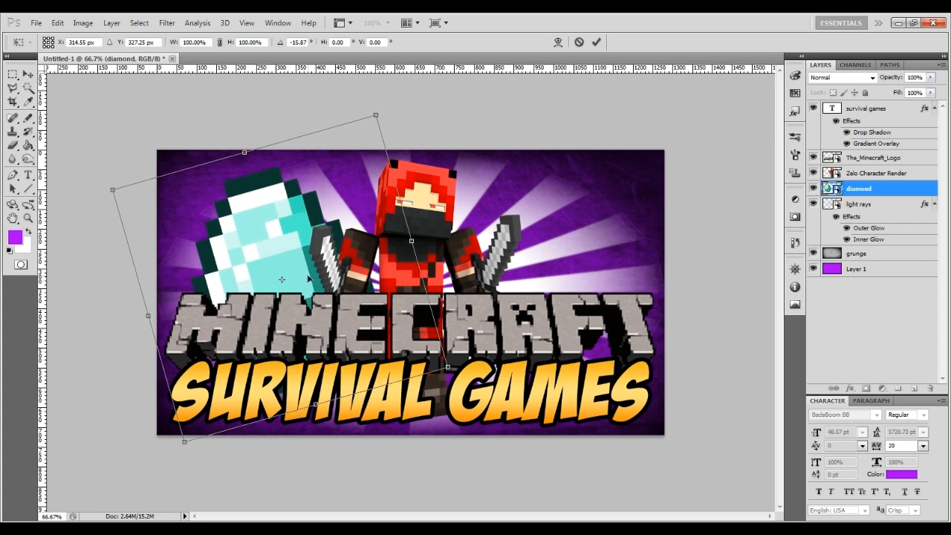
left_click(27, 75)
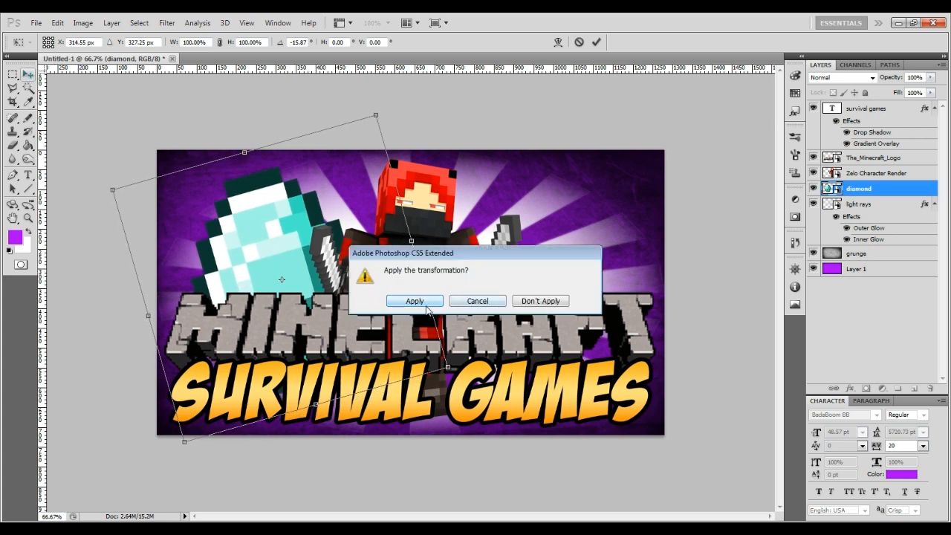
left_click(423, 302)
Duplicate the diamond layer and flip the copy horizontally
right_click(912, 195)
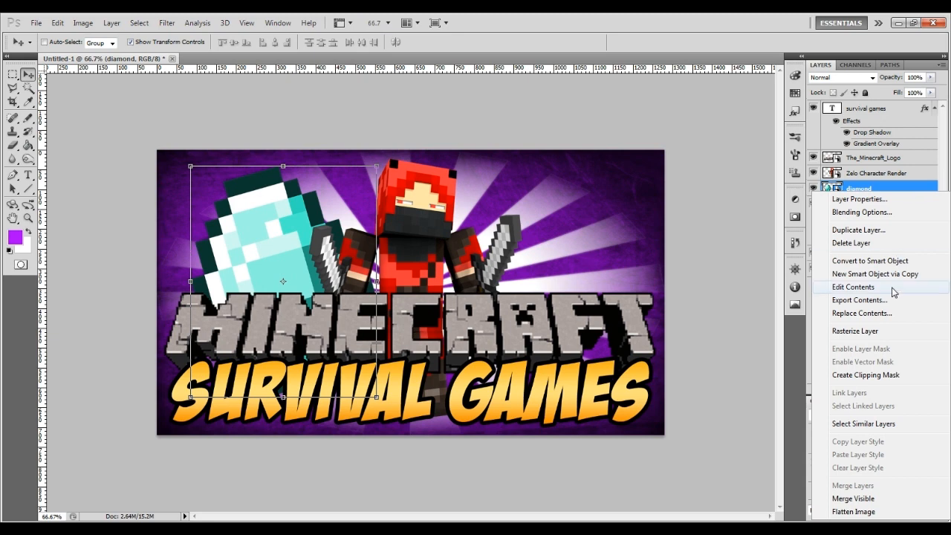
left_click(877, 232)
left_click(575, 251)
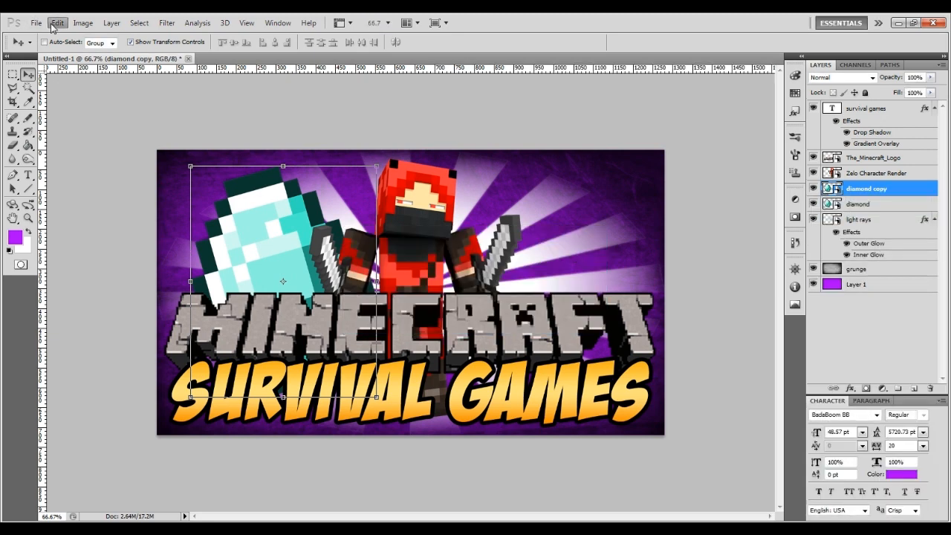
left_click(58, 23)
mouse_move(126, 255)
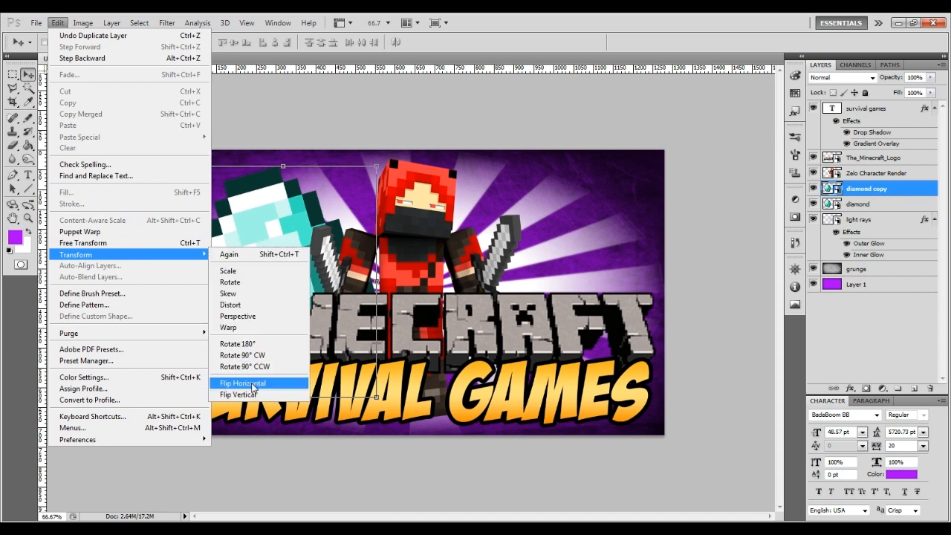
left_click(252, 383)
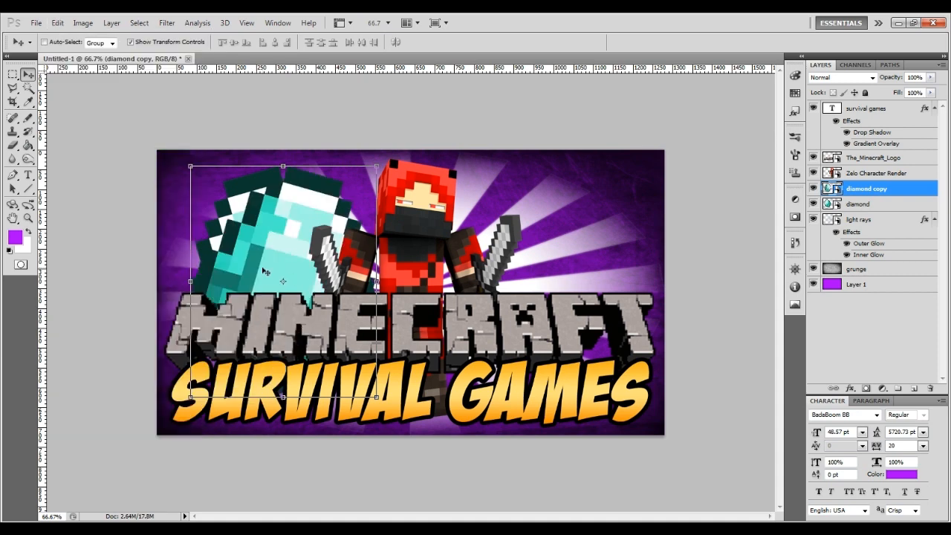
Move the mirrored diamond copy to the right of the character and shift the original diamond slightly left
left_click_drag(266, 267, 524, 265)
left_click(865, 204)
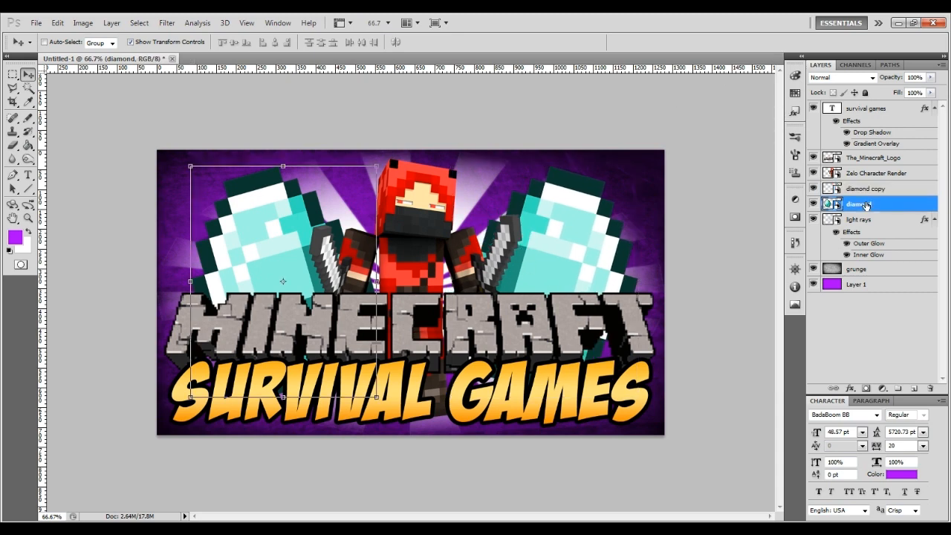
left_click_drag(282, 256, 274, 255)
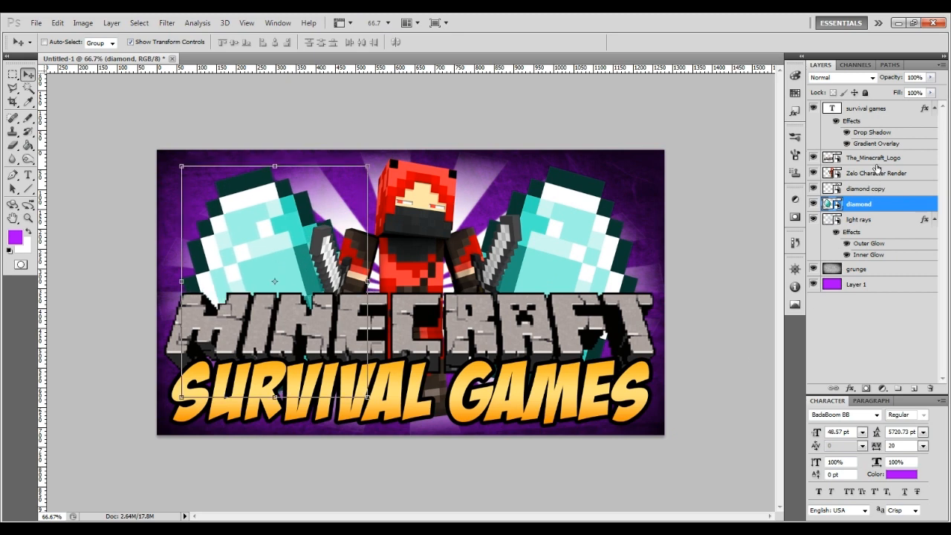
Nudge the SURVIVAL GAMES text and Minecraft logo layers down together slightly, and leave no layer selected
left_click(877, 111)
left_click(876, 159, "shift")
key("Down")
key("Down")
key("Down")
key("Down")
key("Down")
key("Down")
key("Down")
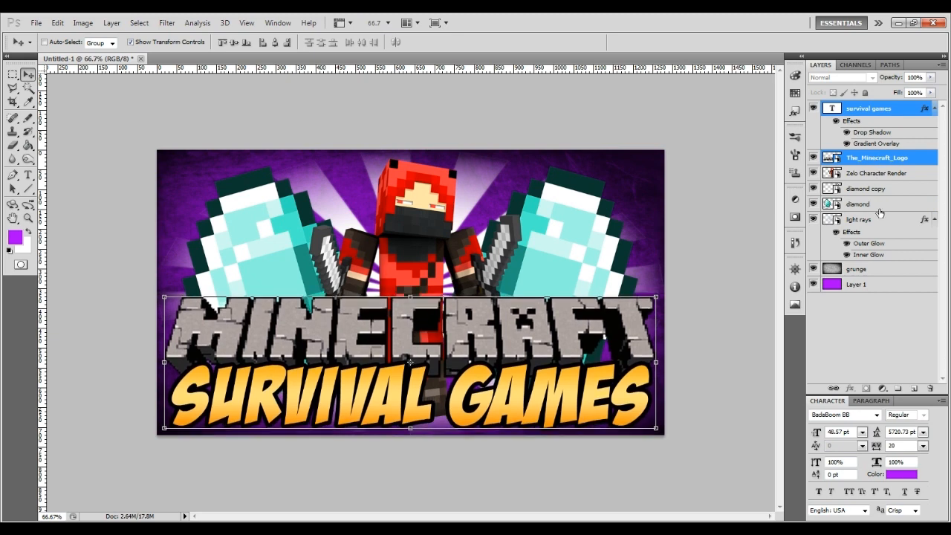
left_click(885, 173)
left_click(886, 357)
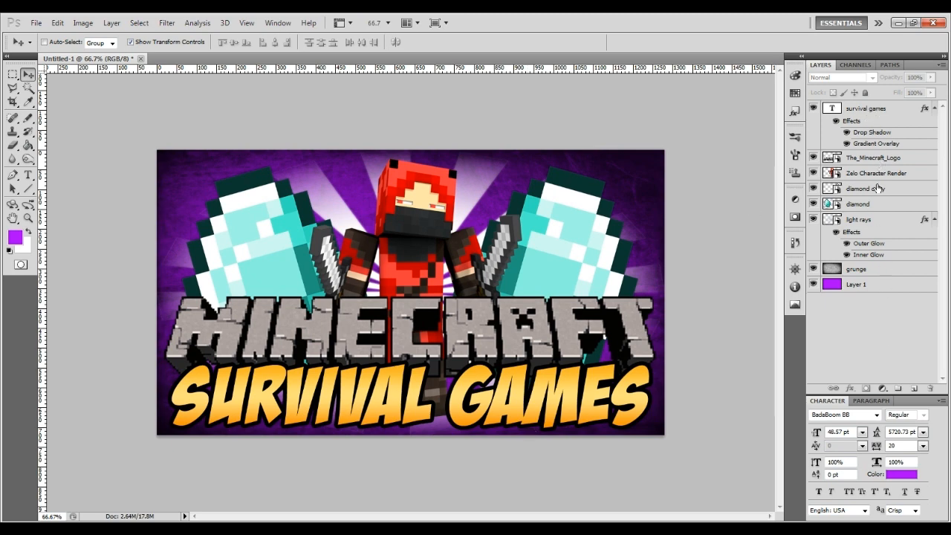
left_click(504, 389)
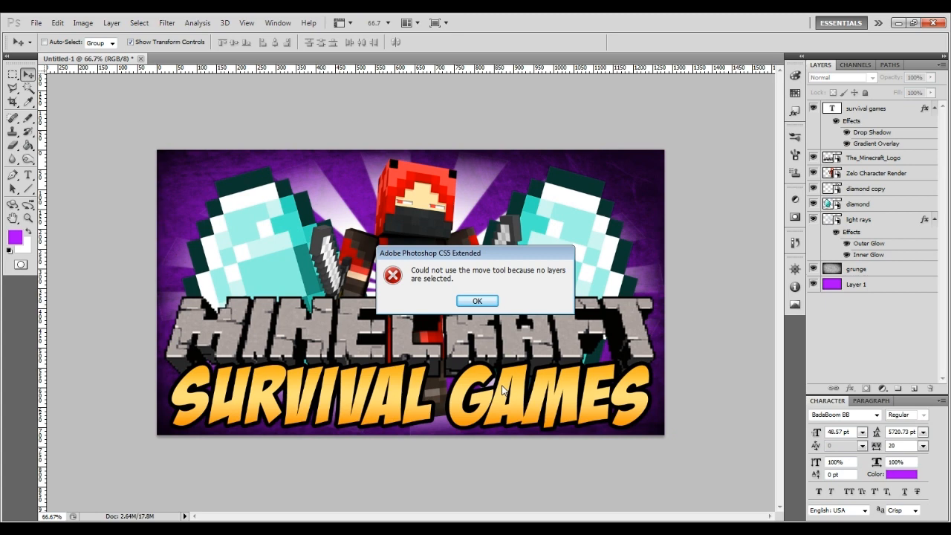
left_click(490, 304)
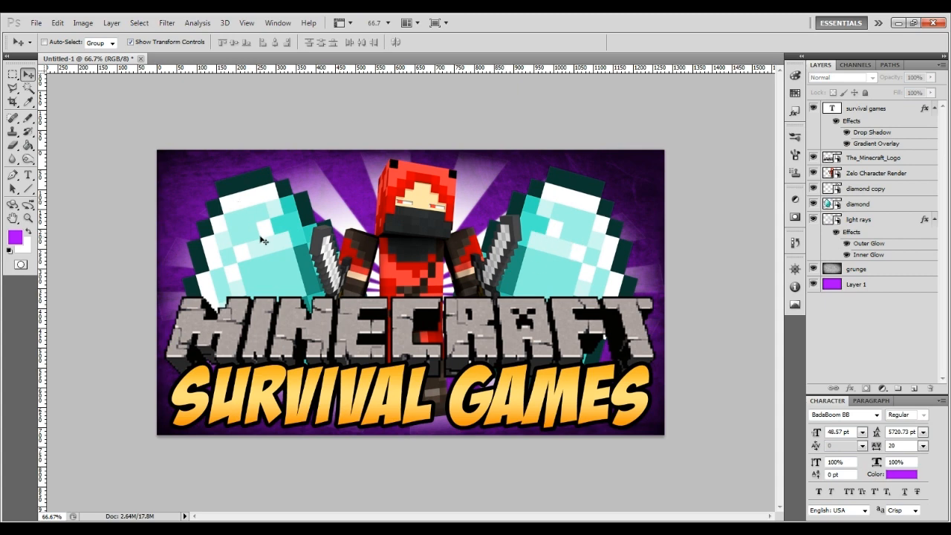
Examine the grunge layer's blend mode options and the background and text layers, and view the whole thumbnail fitted to the screen
left_click(871, 274)
left_click(874, 77)
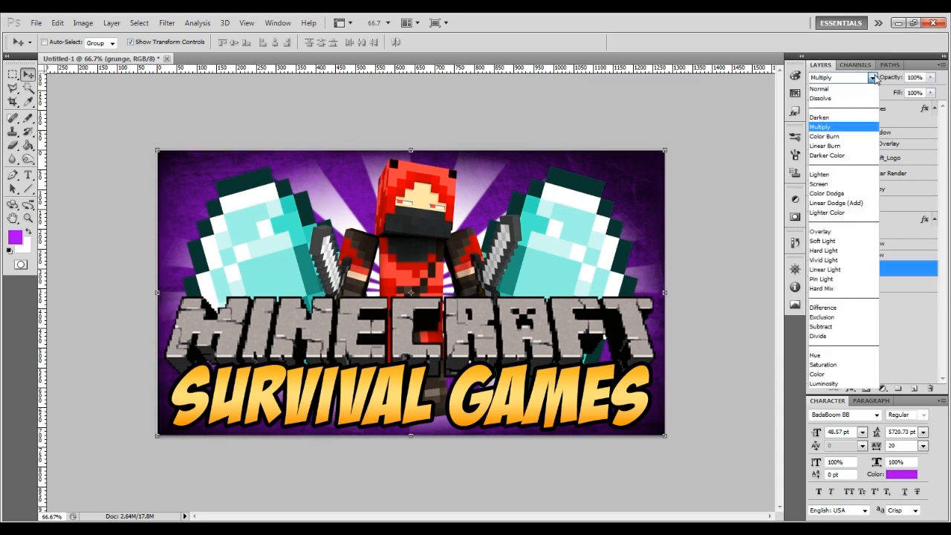
left_click(871, 75)
left_click(860, 287)
left_click(867, 269)
left_click(868, 285)
left_click(866, 268)
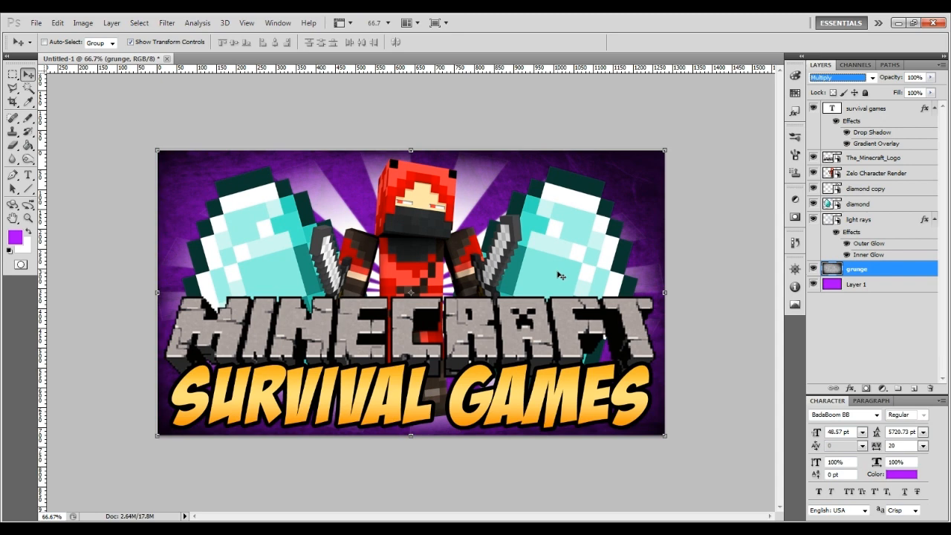
left_click(855, 113)
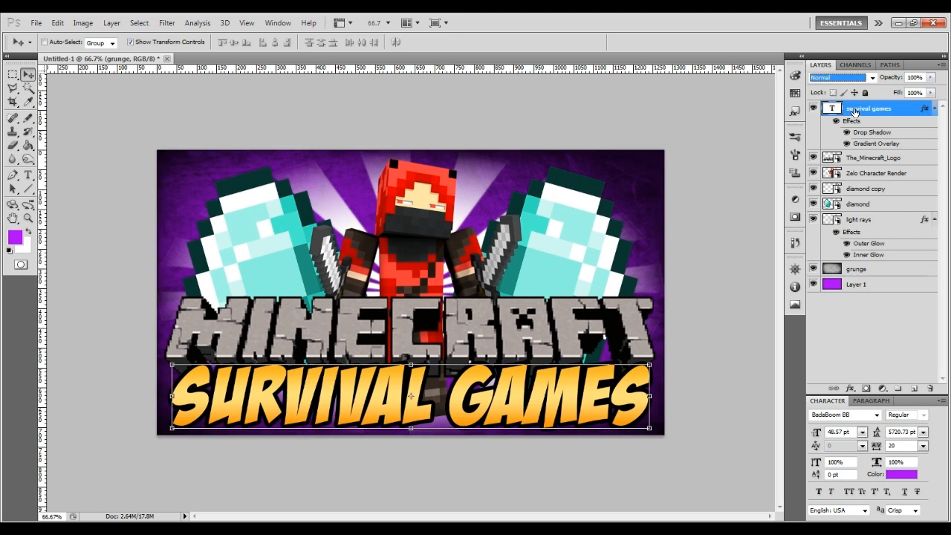
left_click(856, 321)
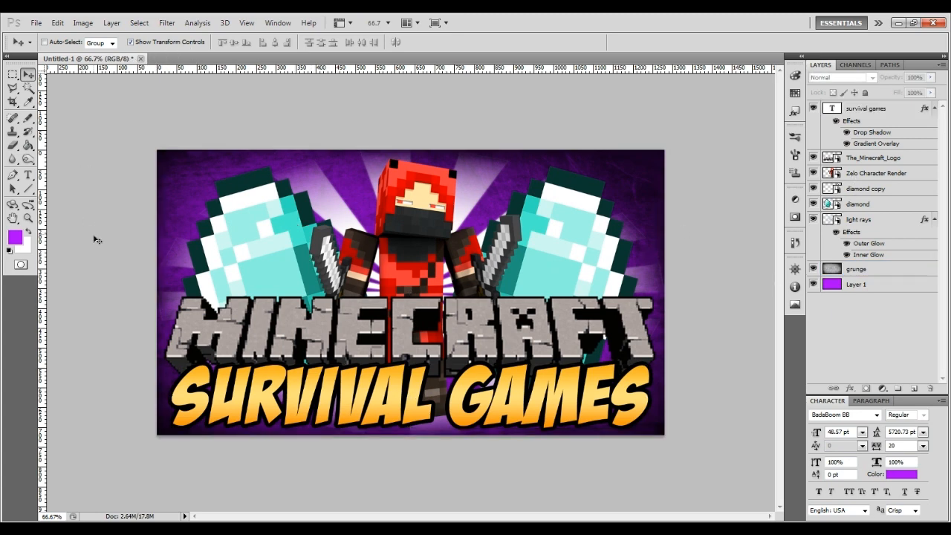
left_click(28, 217)
left_click(334, 42)
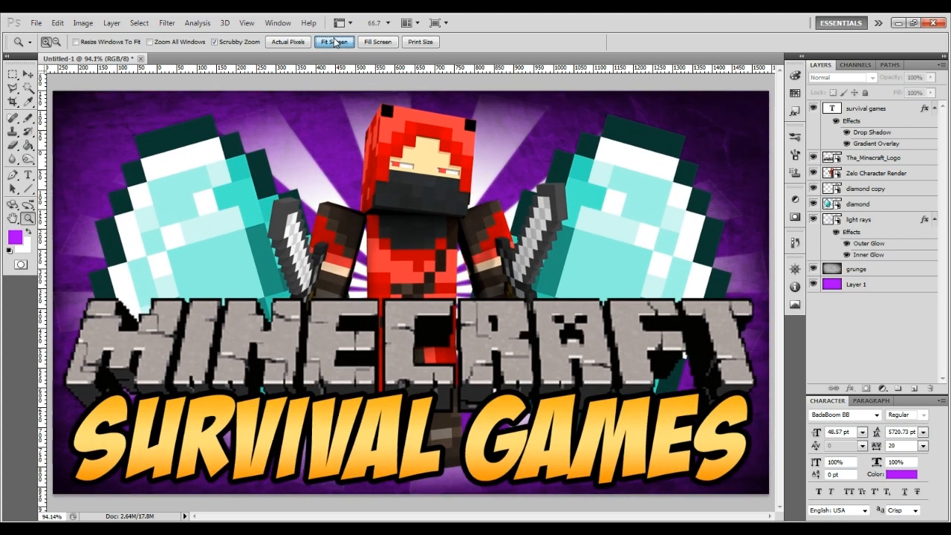